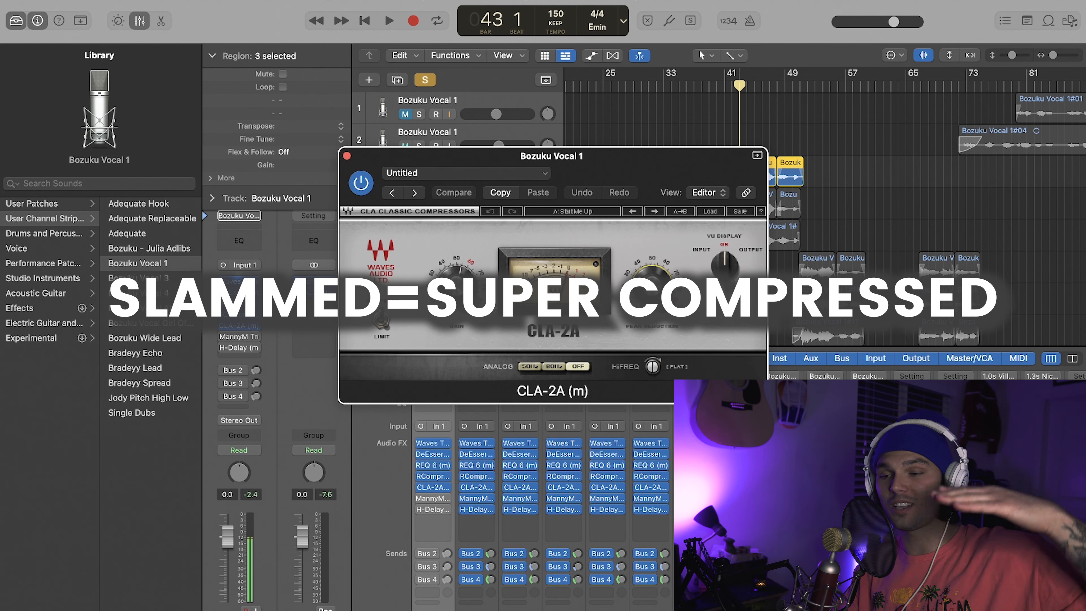
Audition the soloed vocal with the CLA-2A compressor bypassed and engaged, leaving it engaged and closing the plug-in
drag(461, 157, 253, 163)
click(149, 183)
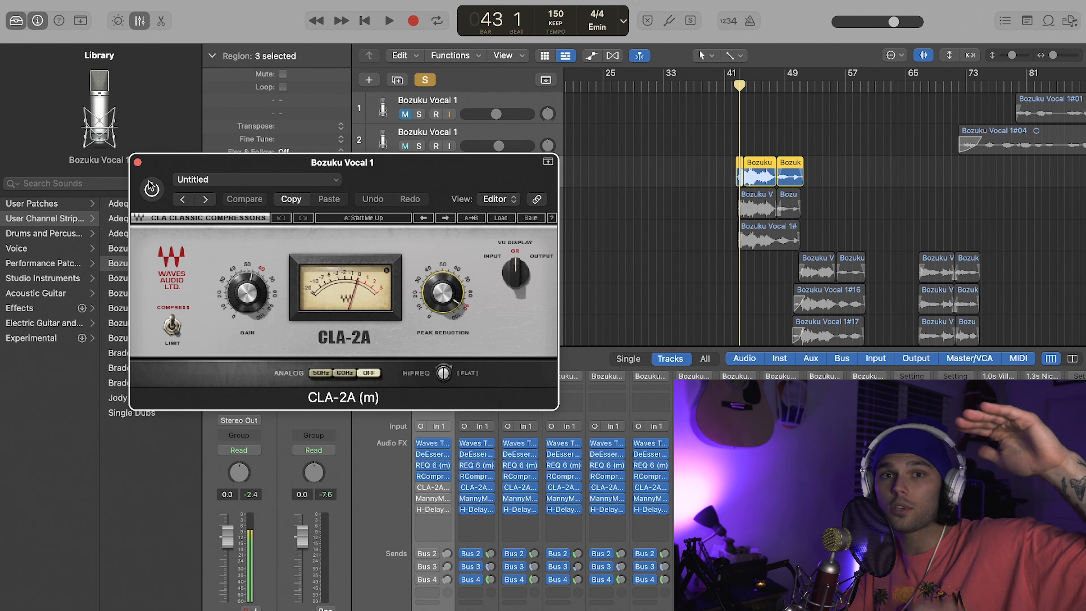
key(space)
click(151, 188)
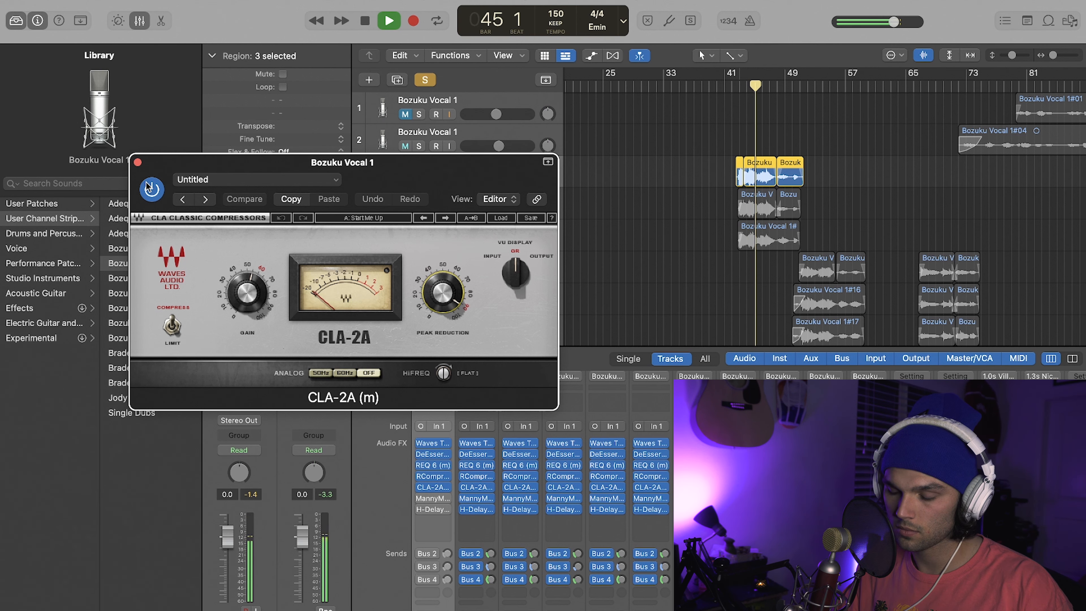
click(150, 188)
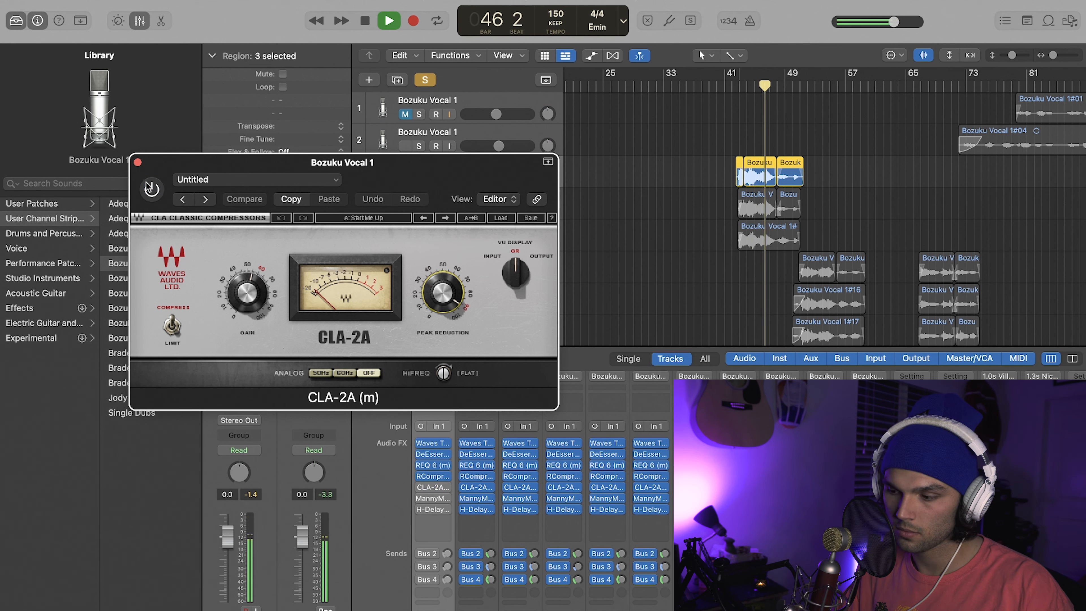
click(149, 188)
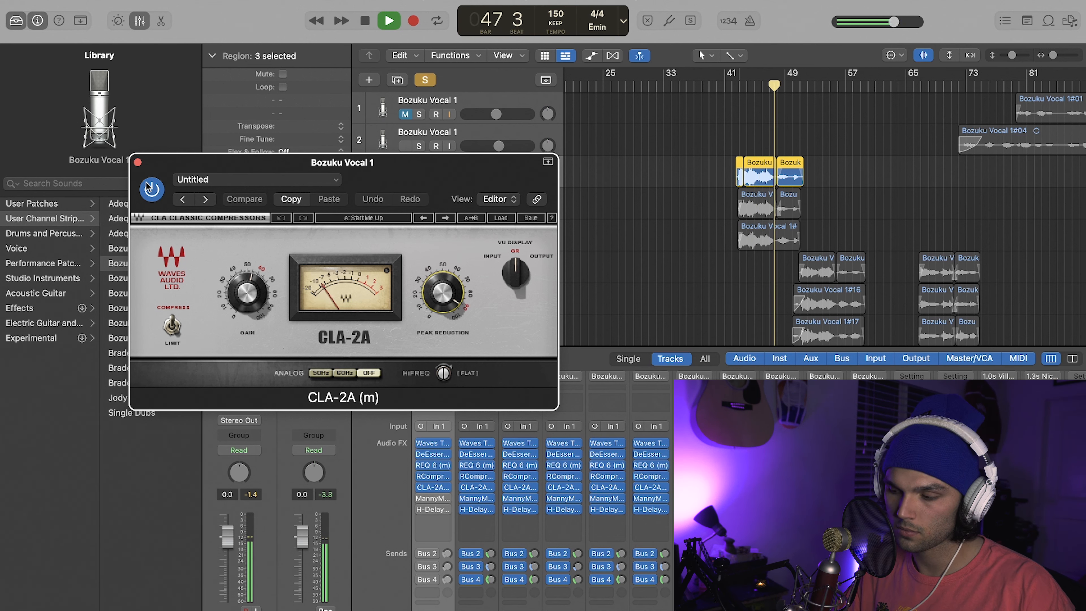
key(space)
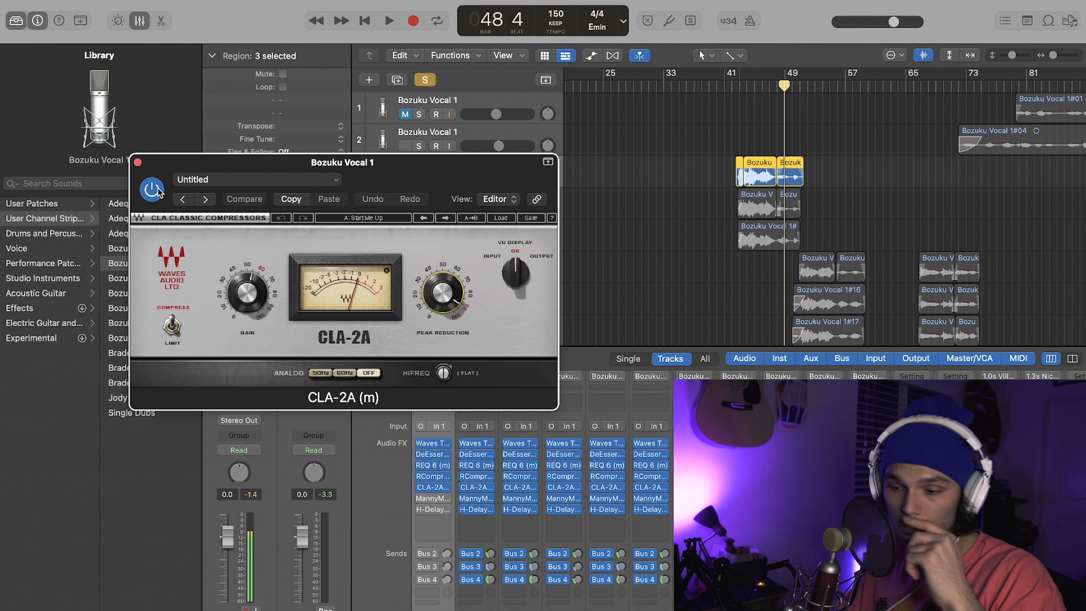
click(138, 162)
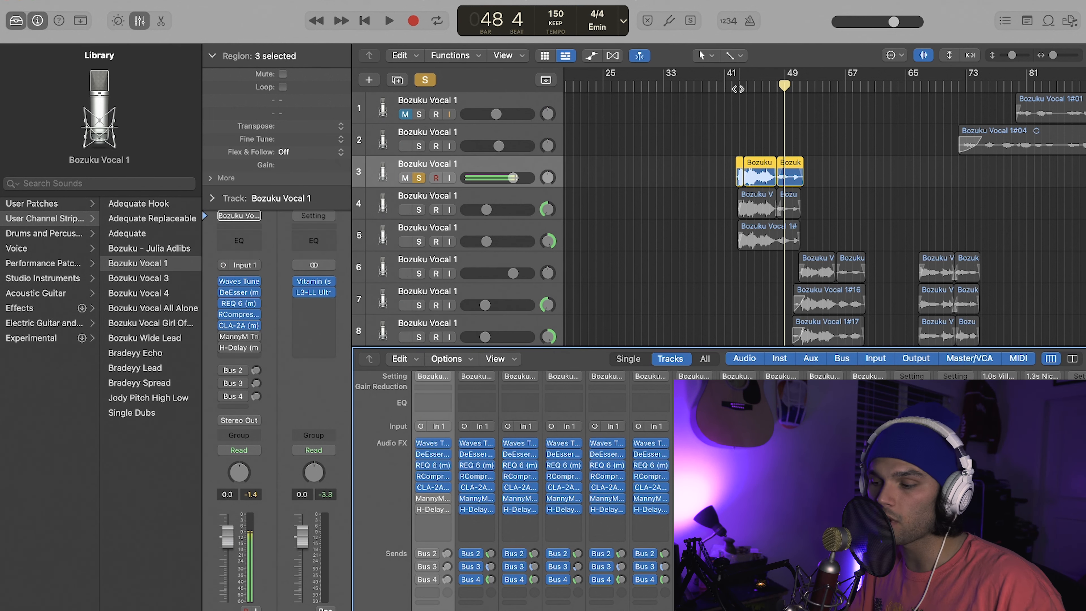
Open the MannyM TripleD plug-in on the soloed vocal, switch it on and select its DeHarsher control
click(432, 498)
drag(617, 167, 311, 84)
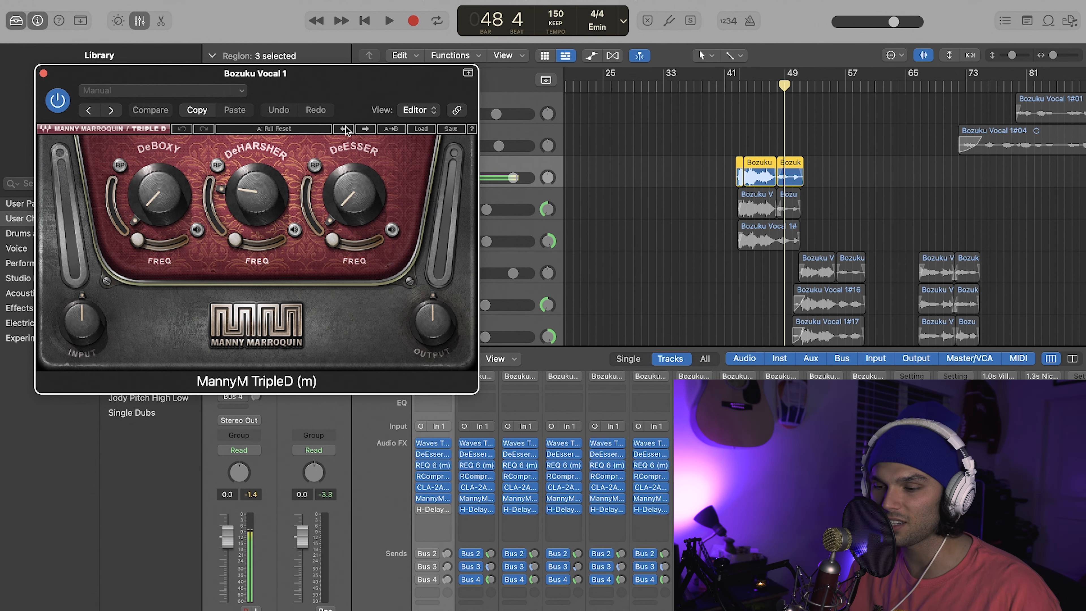
mouse_move(351, 87)
mouse_down()
mouse_move(380, 63)
mouse_move(376, 112)
mouse_move(347, 66)
mouse_up()
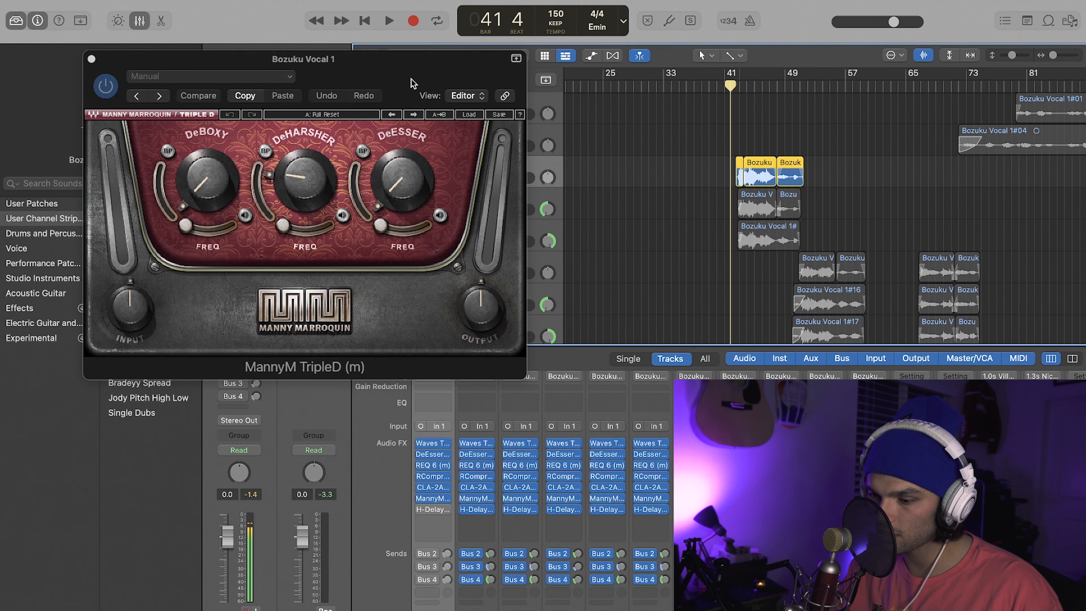
drag(412, 84, 422, 177)
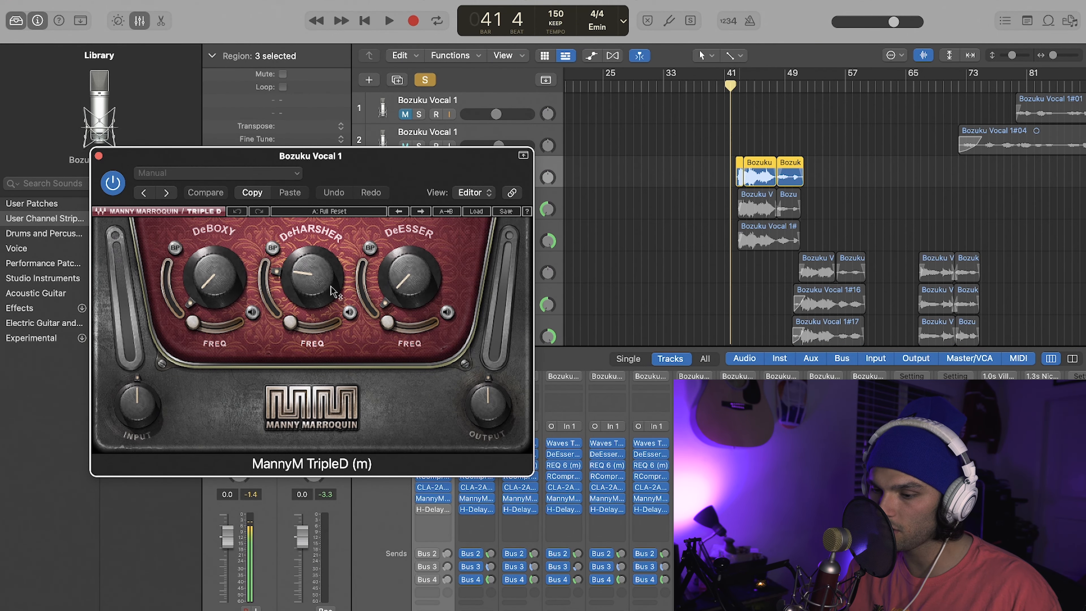
click(315, 271)
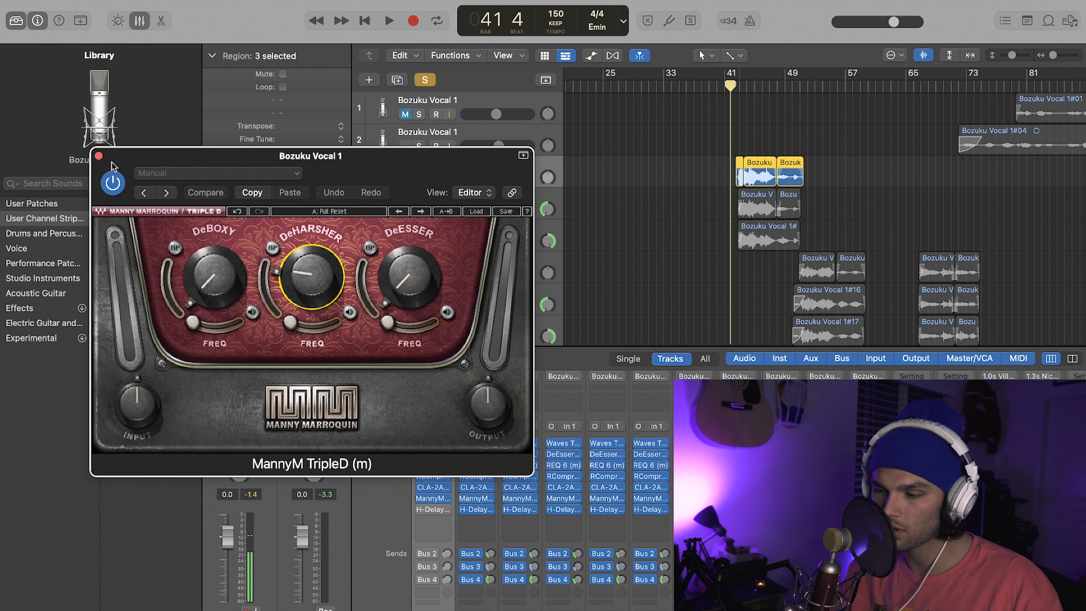
Audition the vocal with MannyM TripleD bypassed and engaged, leave it engaged and close the plug-in
click(112, 181)
key(space)
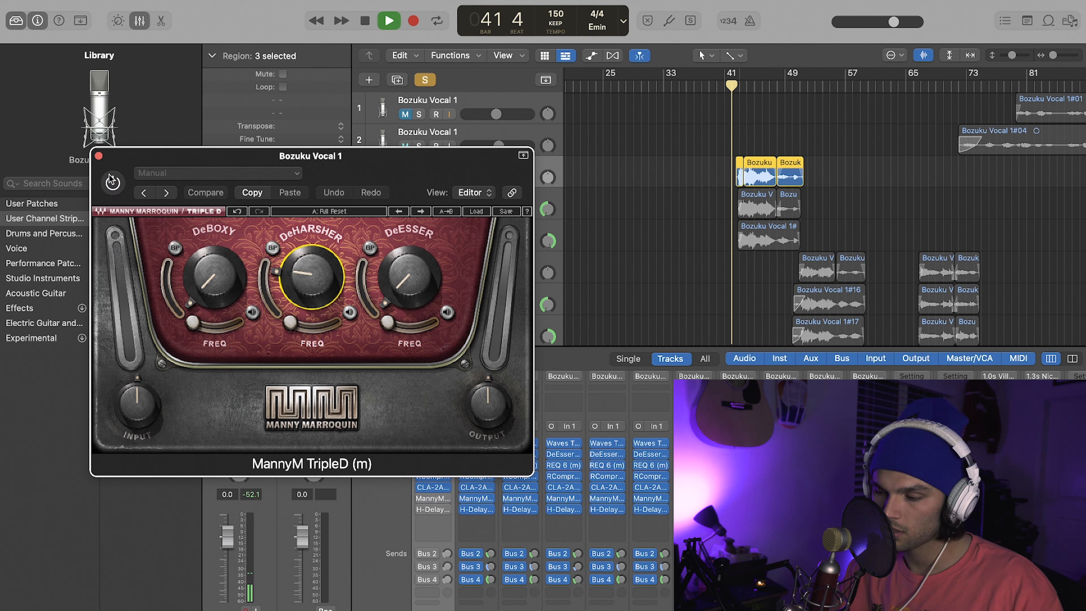
click(112, 182)
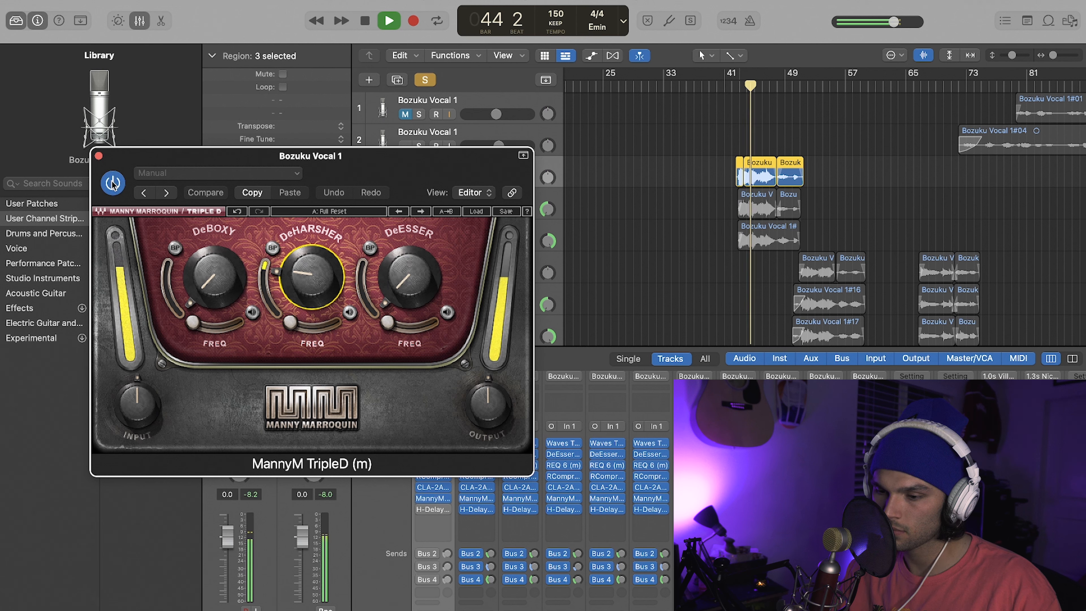
click(113, 183)
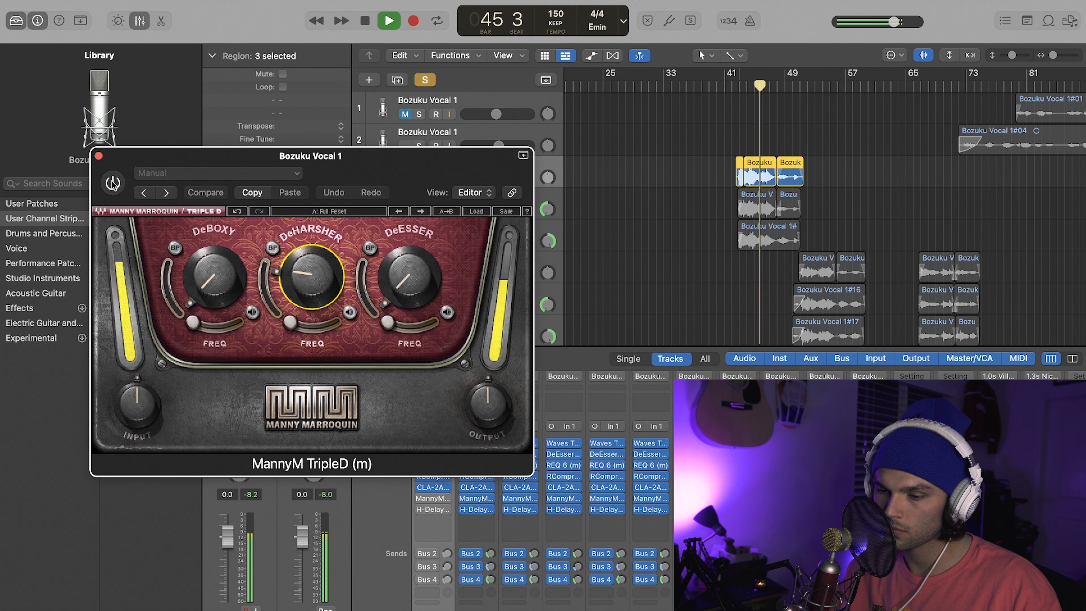
click(112, 183)
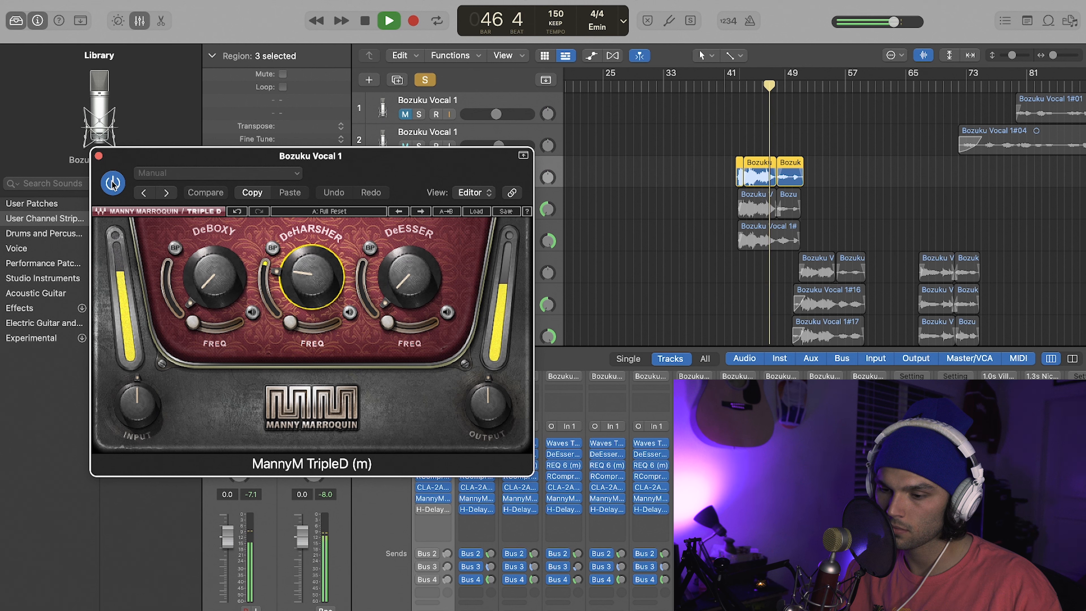
key(space)
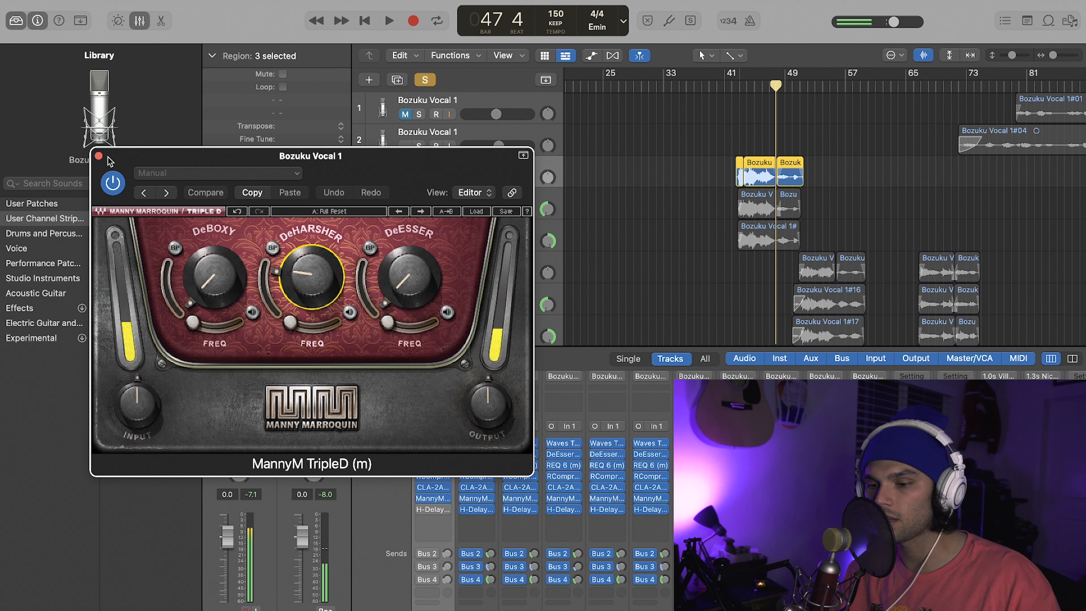
drag(307, 273, 306, 276)
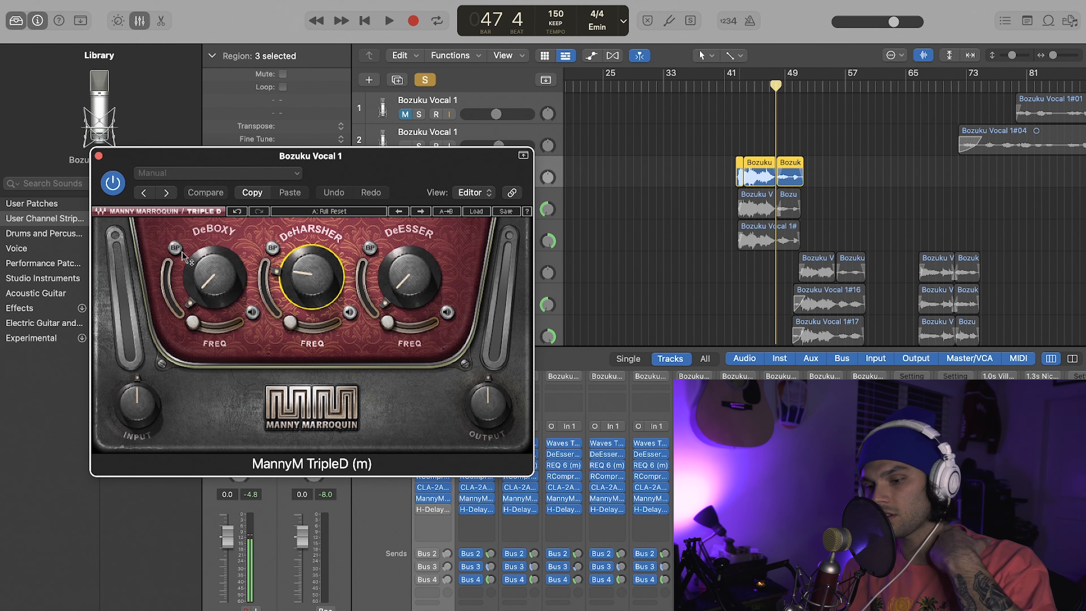
click(99, 157)
Place the playhead at bar 43 and open the H-Delay plug-in on the soloed vocal channel
click(421, 510)
click(738, 81)
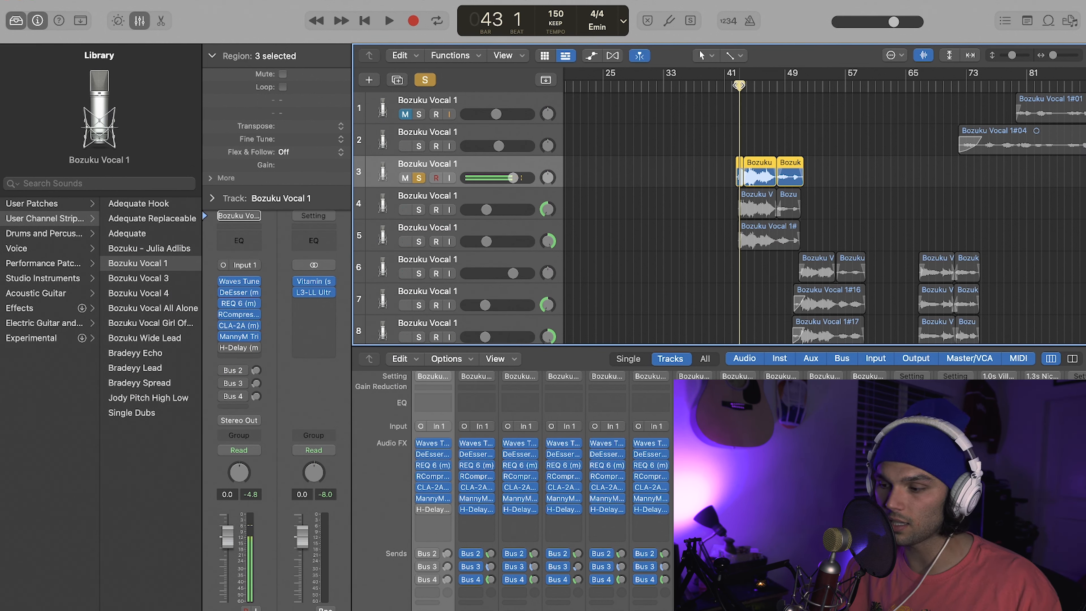
click(432, 510)
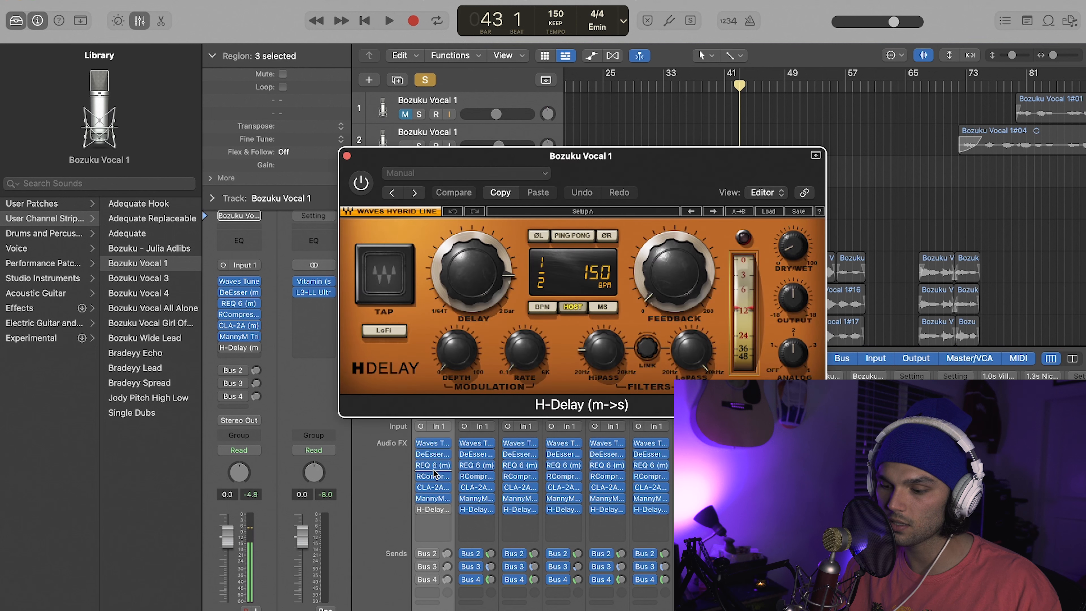
drag(453, 153, 237, 116)
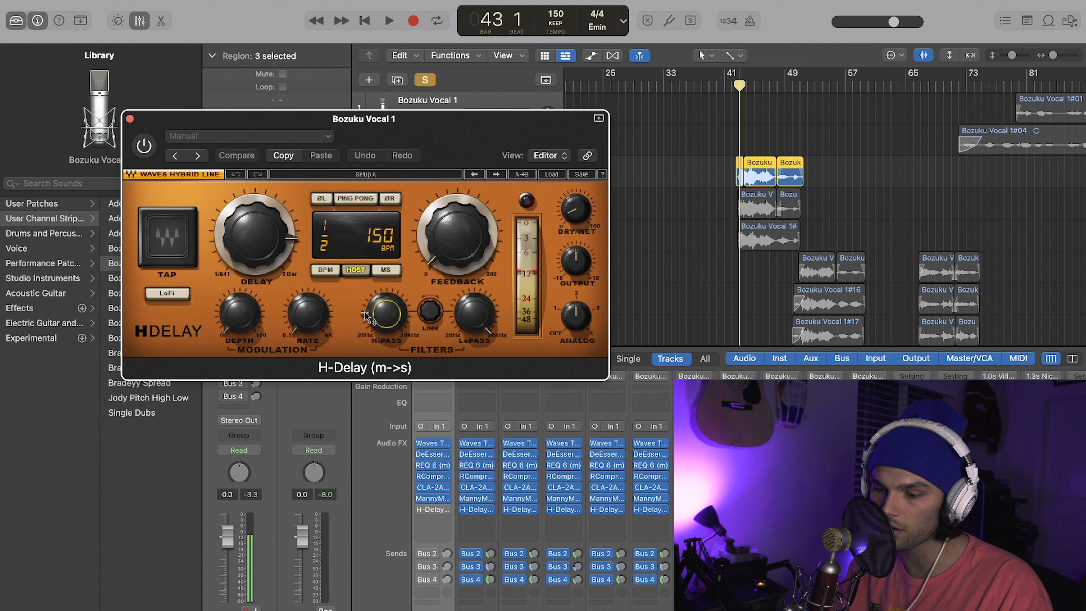
Examine the HiPass filter, Feedback and Dry/Wet controls in H-Delay
drag(365, 312, 364, 308)
click(461, 242)
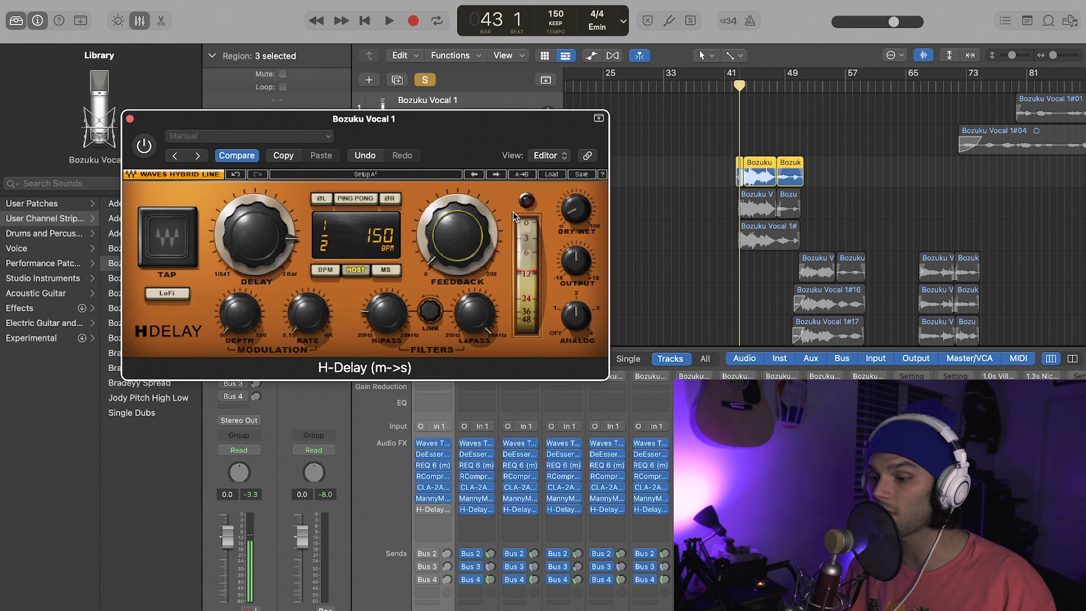
click(568, 205)
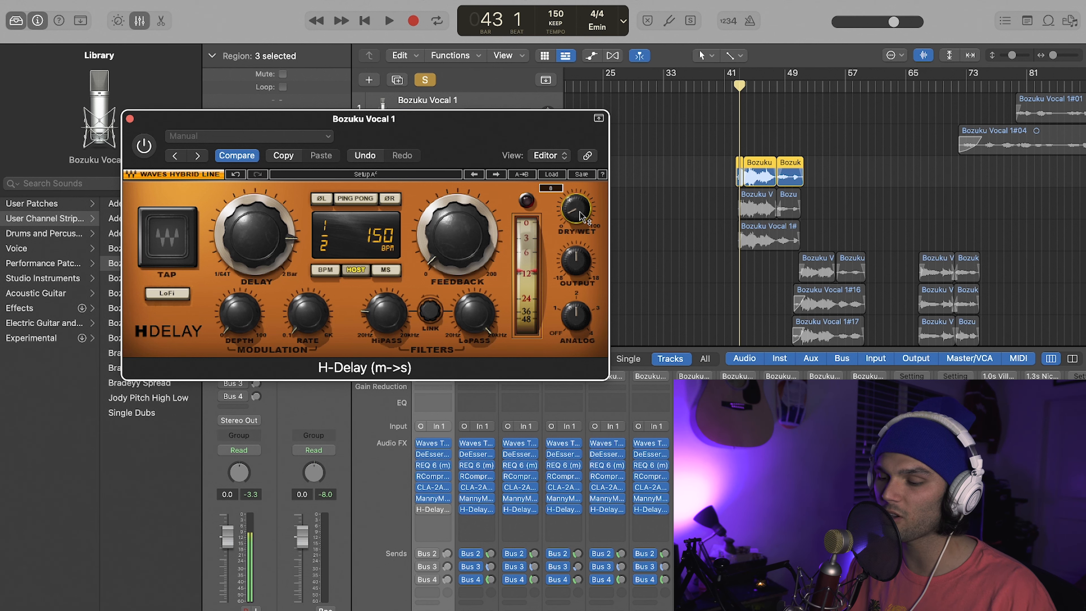
drag(488, 150, 529, 161)
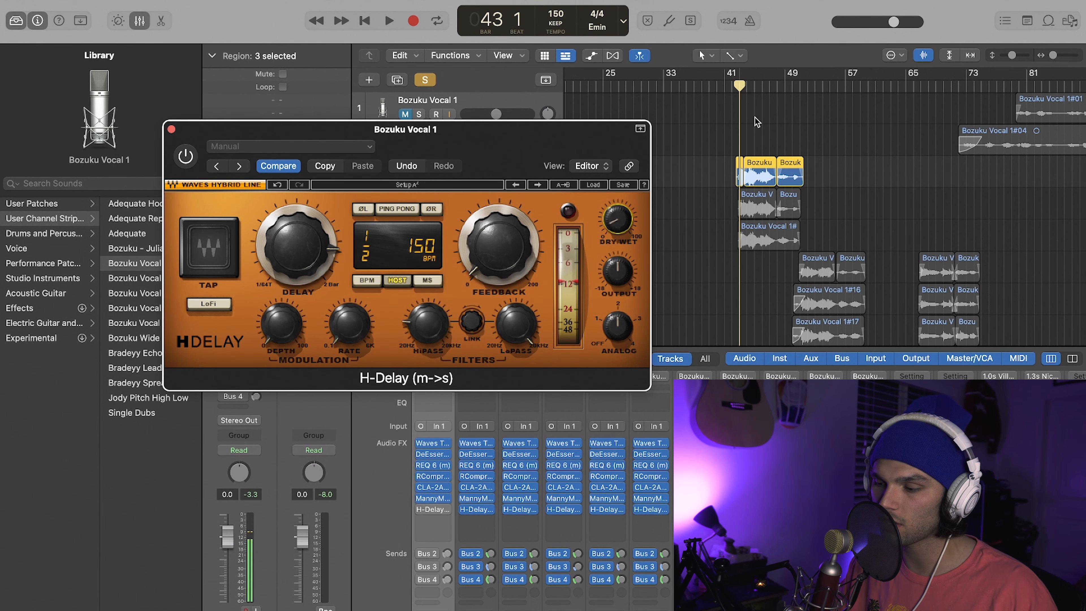
Audition the vocal from bar 43 without H-Delay, switch the delay on, replay it from there and close the plug-in
key(space)
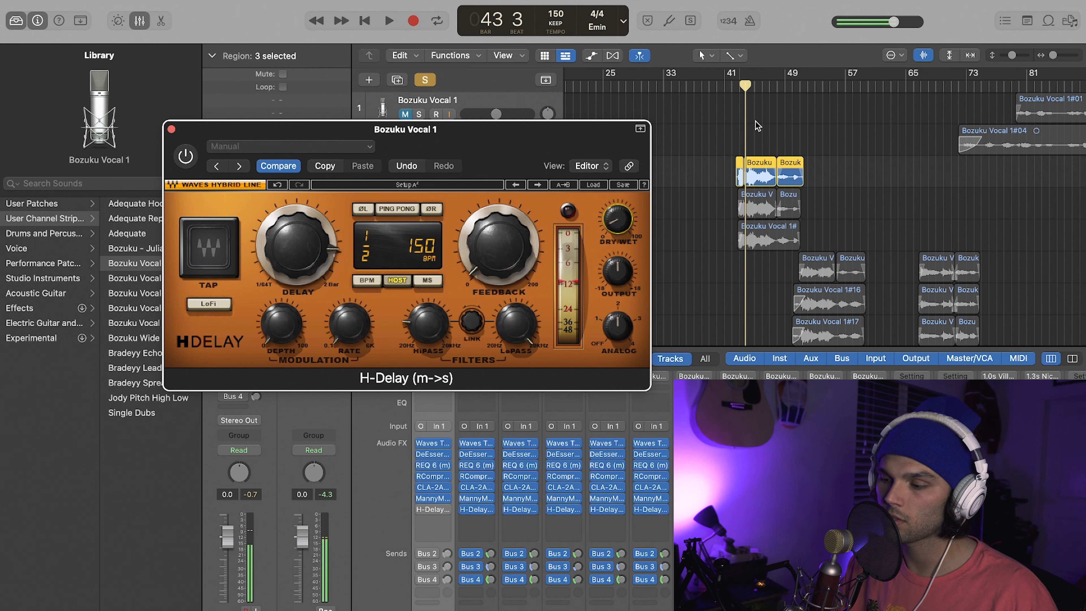
click(742, 84)
click(183, 156)
key(space)
key(space)
click(740, 84)
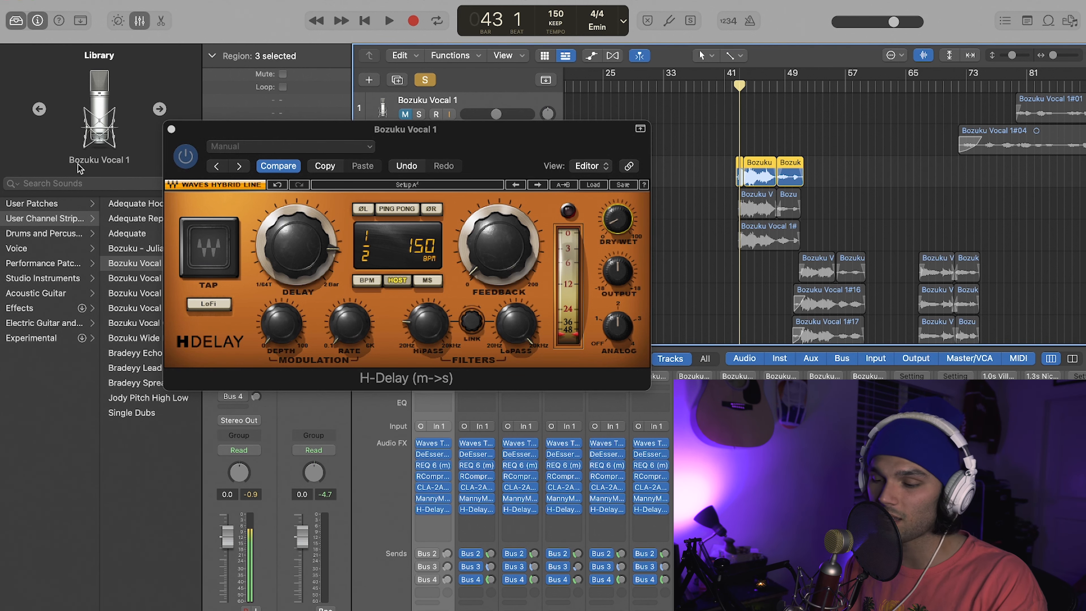
click(171, 129)
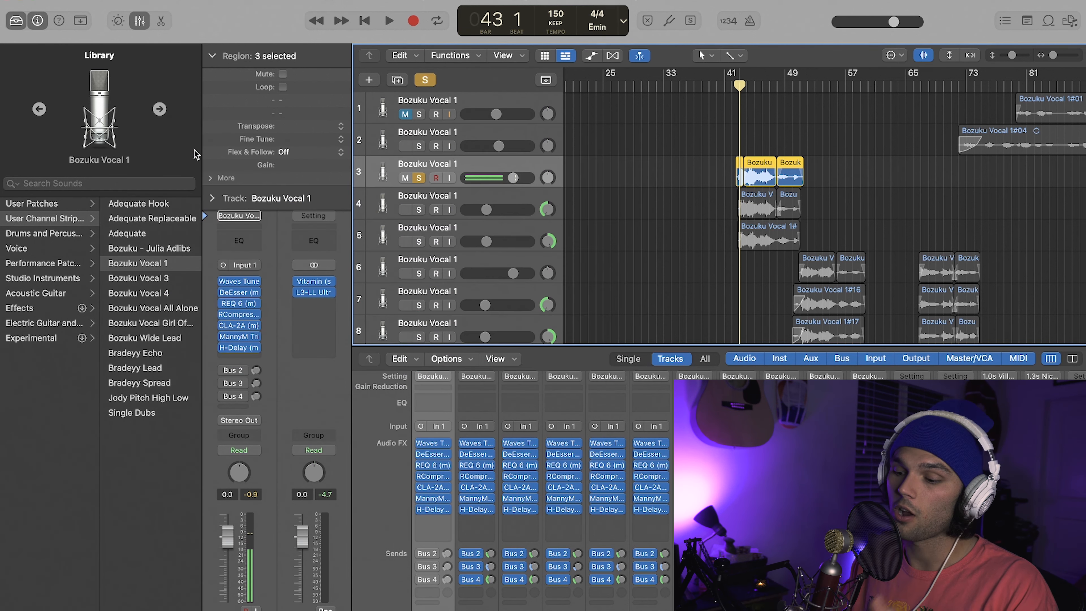
Open the MannyM Reverb on the Small Plate/1.3s Nice Plate bus and inspect its Time and Predelay controls
scroll(517, 481, right, 3)
scroll(517, 481, left, 2)
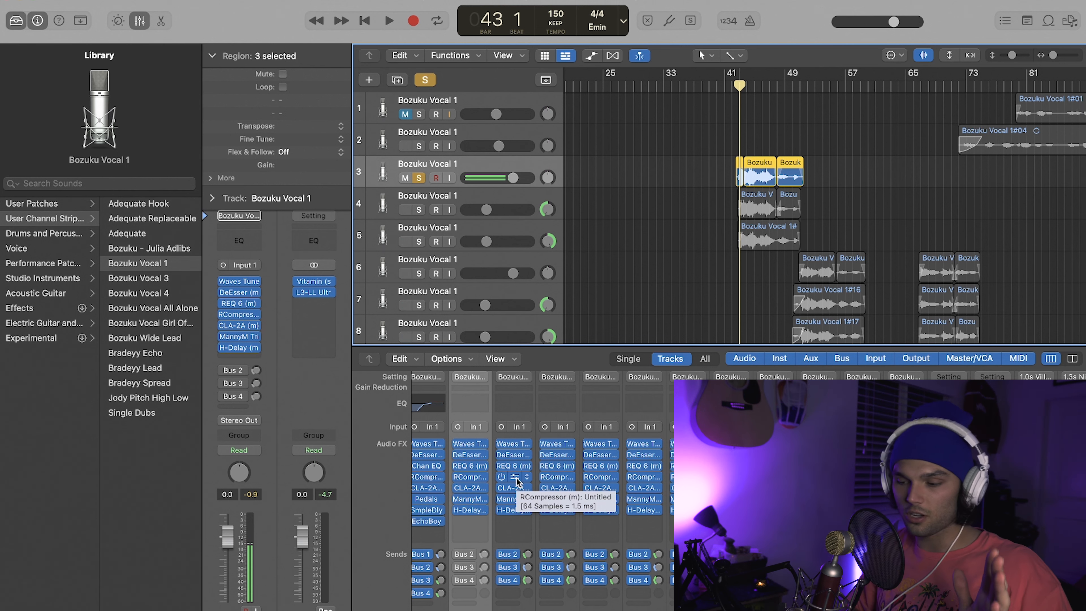
scroll(1071, 461, right, 2)
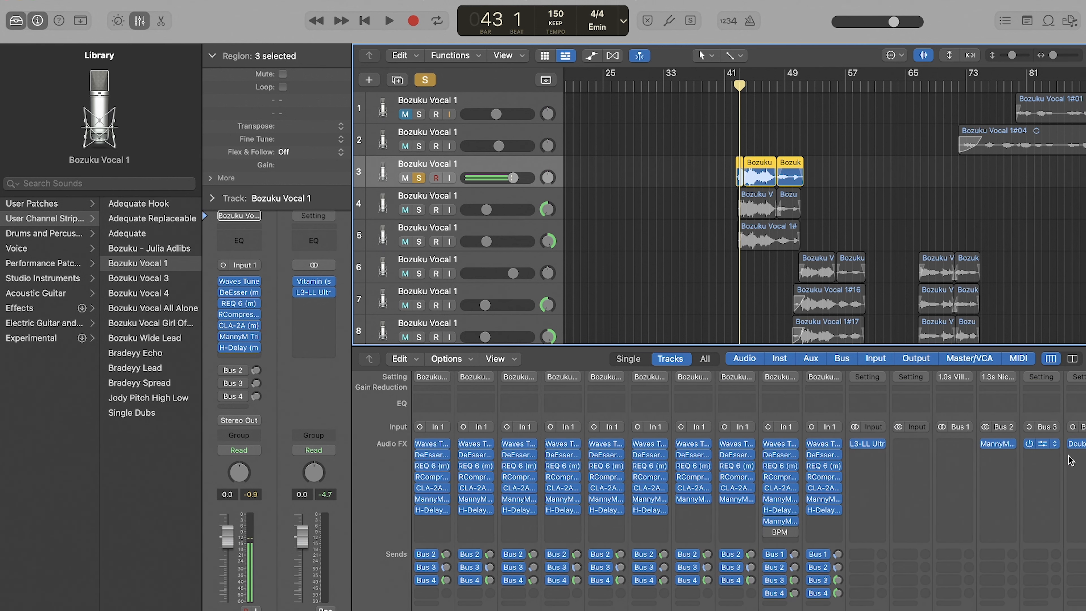
scroll(880, 428, left, 3)
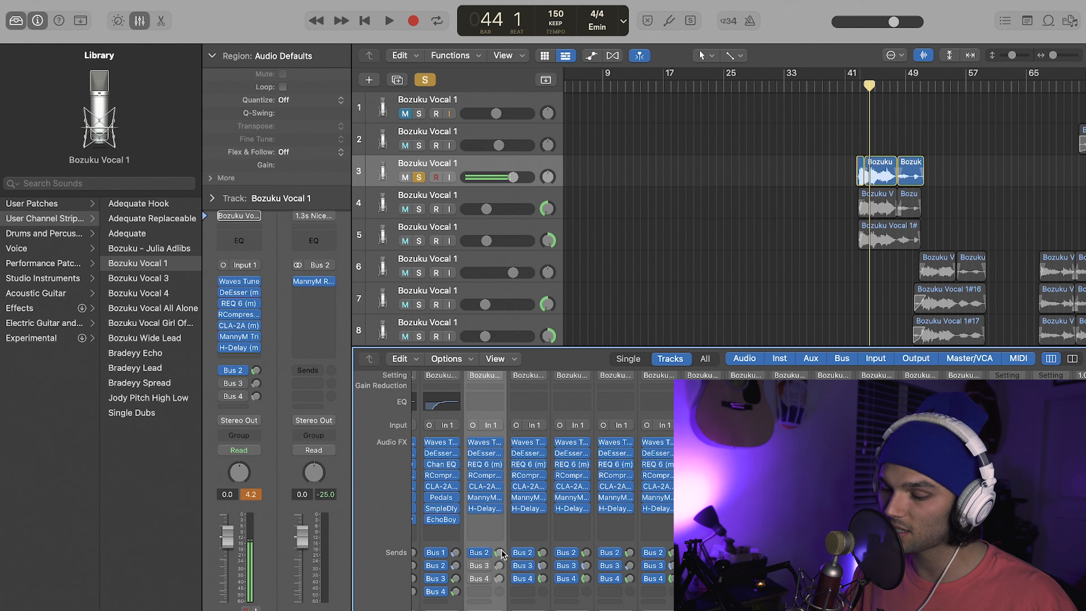
scroll(572, 551, right, 3)
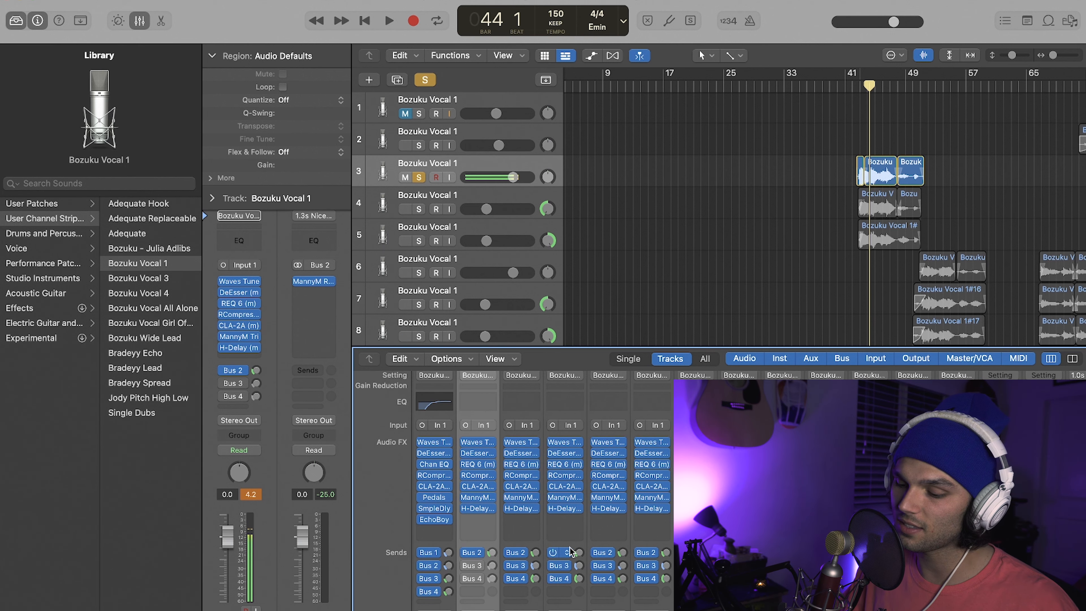
scroll(500, 564, right, 3)
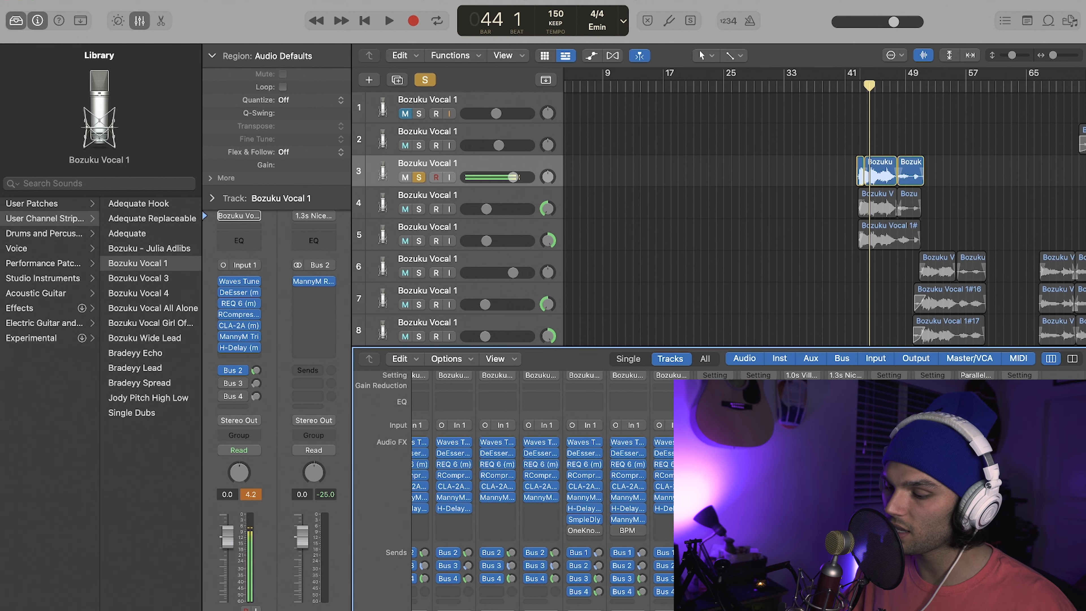
click(848, 442)
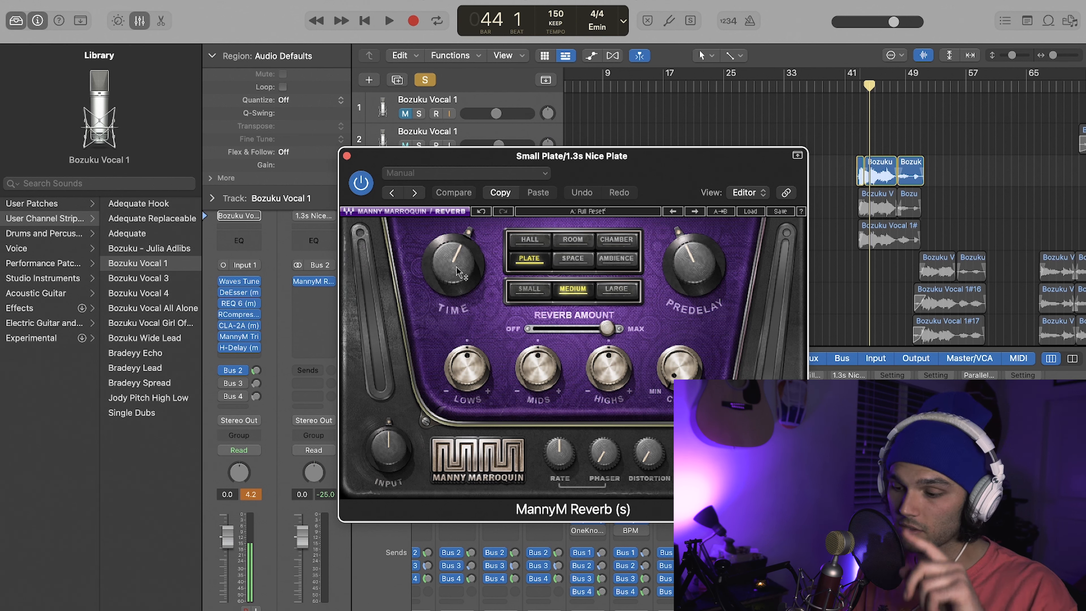
mouse_move(495, 273)
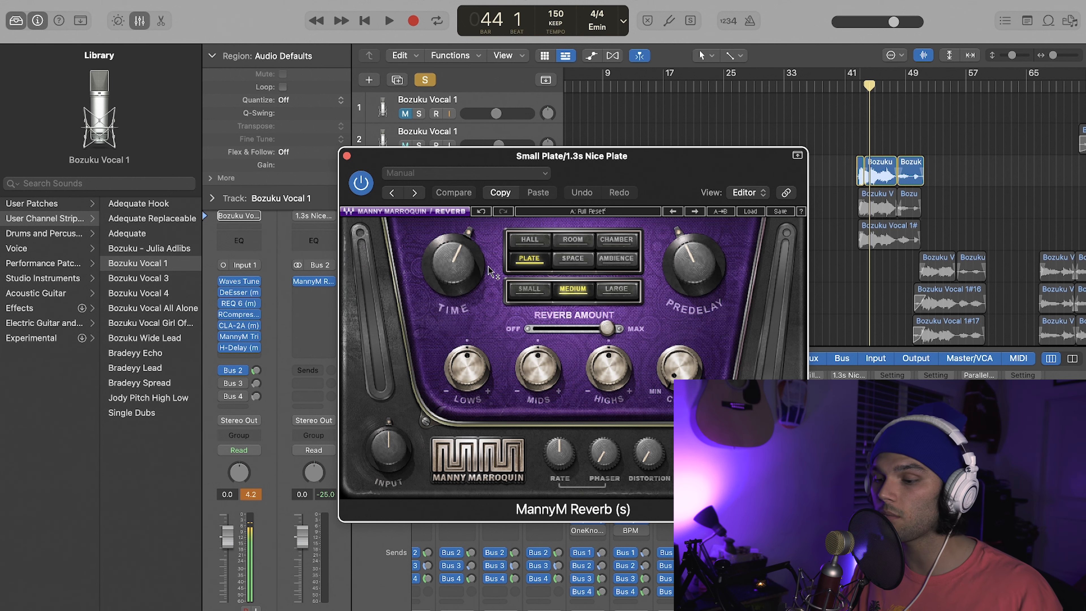
click(464, 265)
click(685, 274)
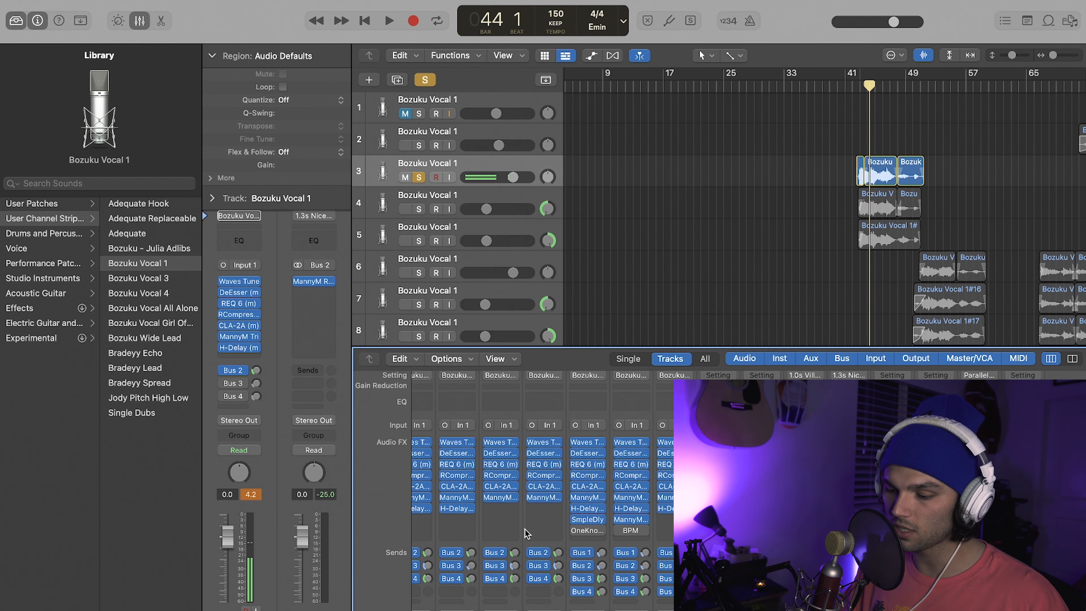
Audition the soloed vocal with its Bus 2 reverb send bypassed, and switch the send back on
scroll(527, 534, left, 10)
click(469, 552)
key(space)
key(space)
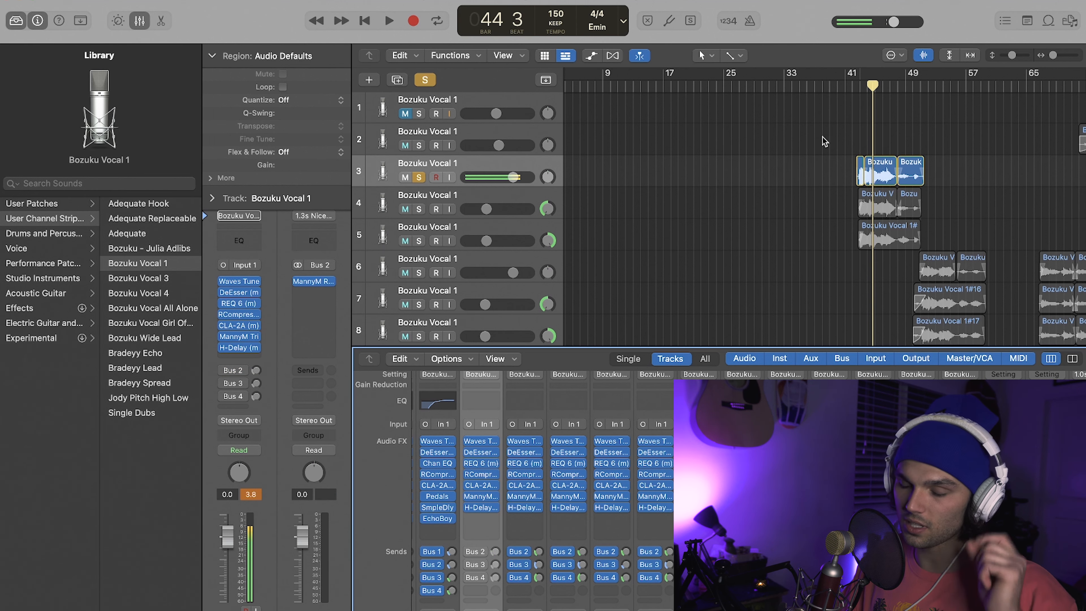
click(469, 552)
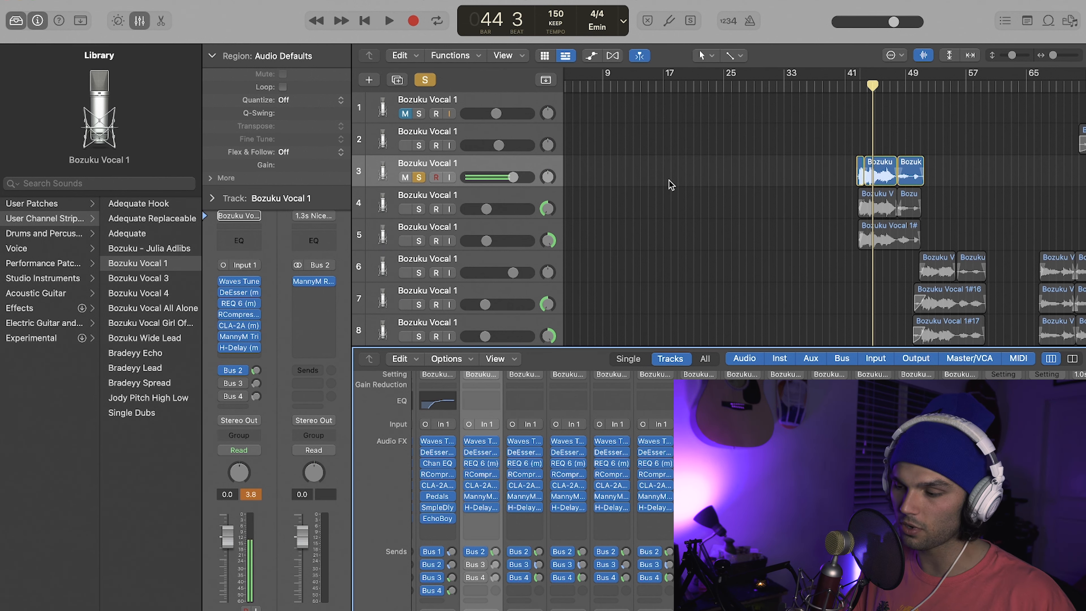
Replay the soloed vocal with its Bus 2 reverb send active and switch on its Bus 3 send
key(space)
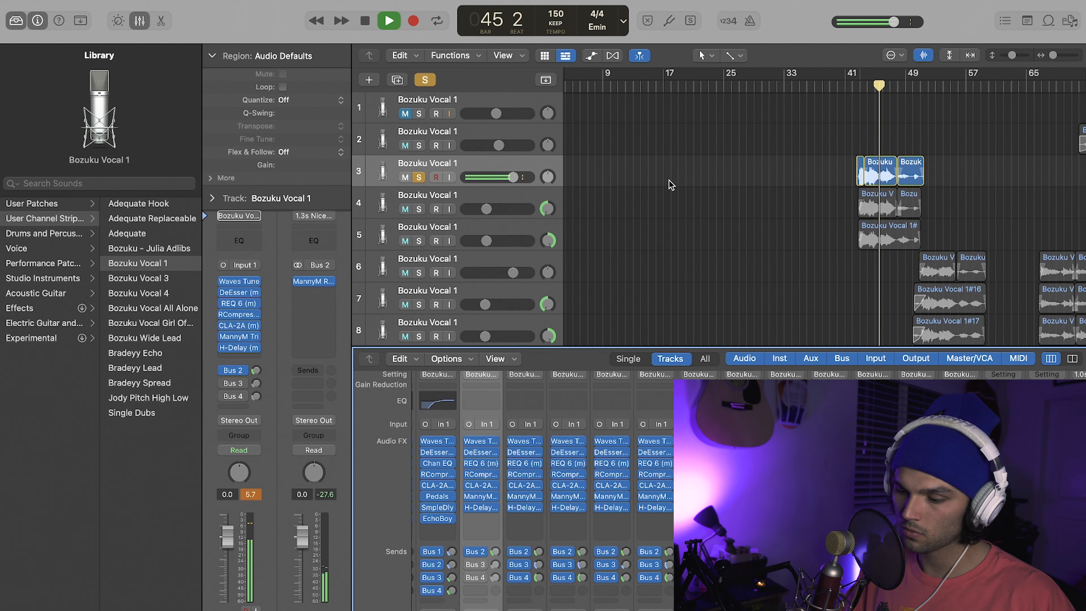
key(space)
click(470, 565)
Inspect the RVerb settings on the Bus 3 aux, including Plate 2, decay time and the EQ curve, and close the plug-in
scroll(727, 492, right, 7)
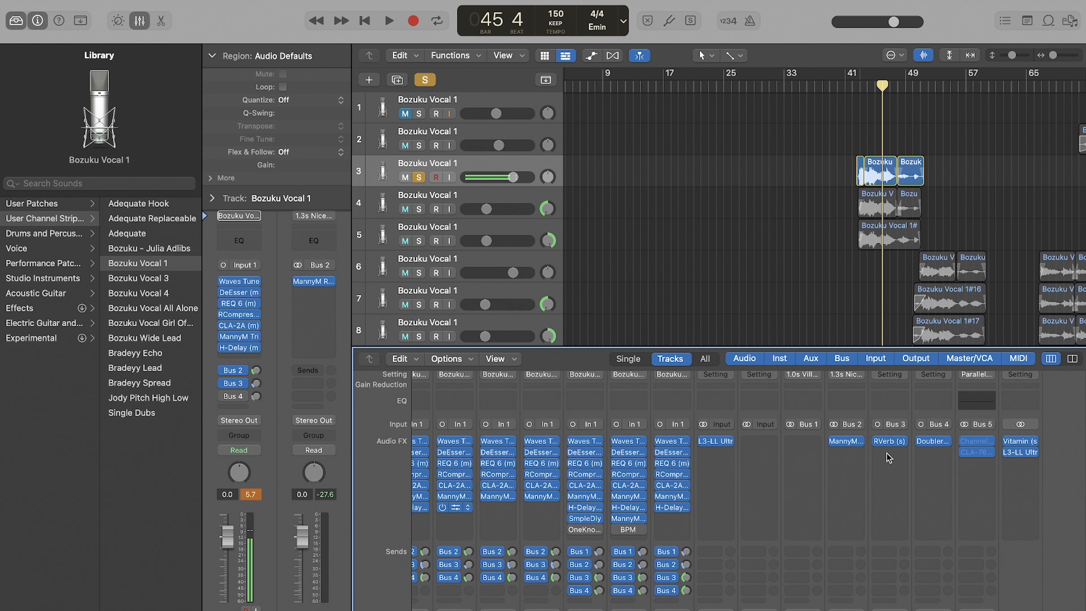
click(893, 443)
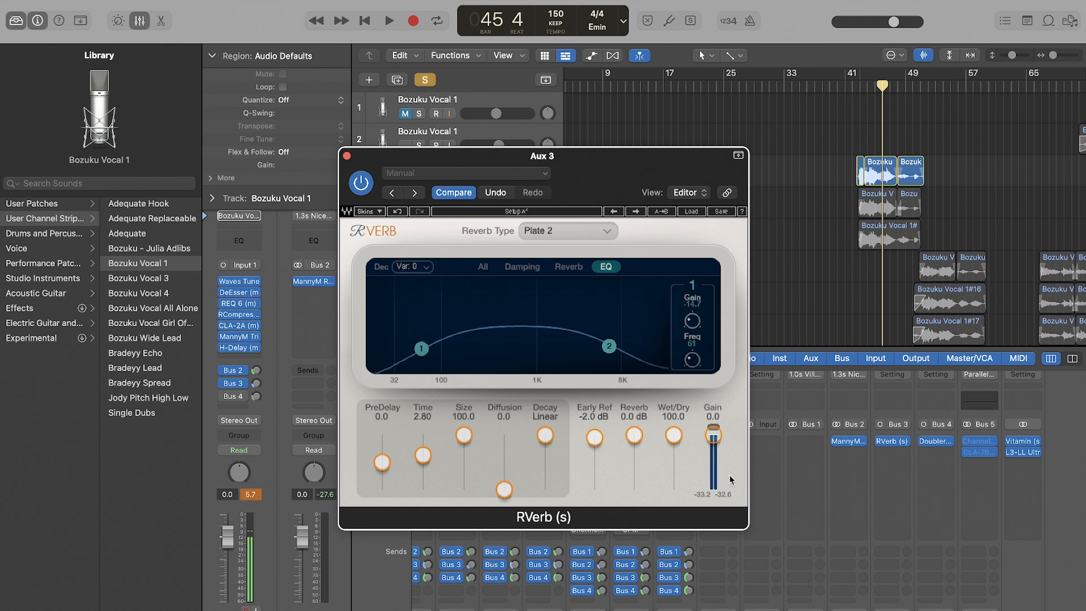
click(346, 157)
scroll(598, 449, left, 8)
Audition the soloed vocal twice to hear its Bus 3 reverb send
key(space)
key(space)
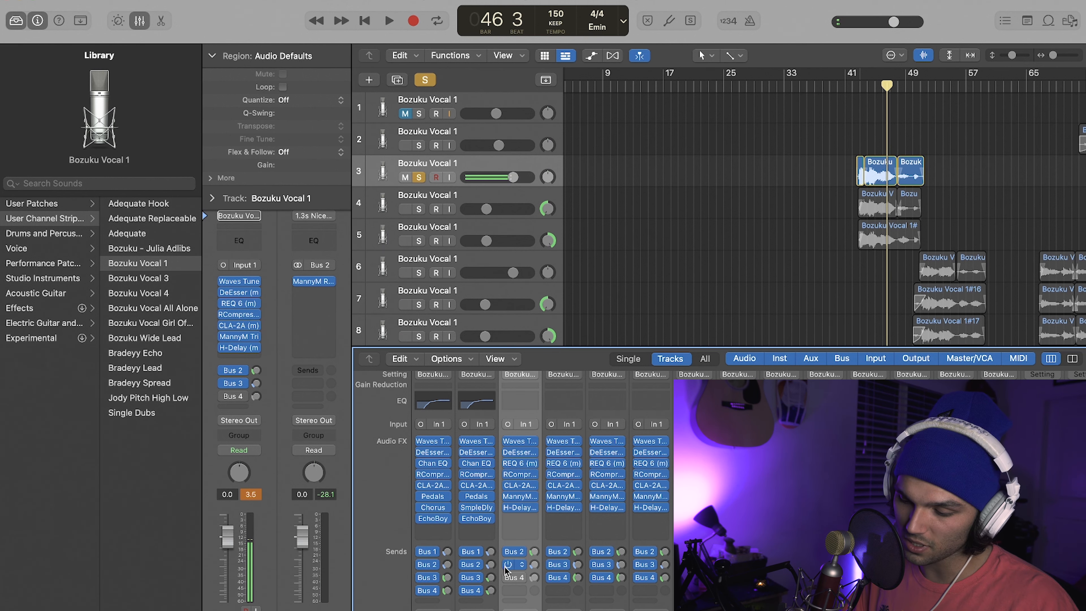
key(space)
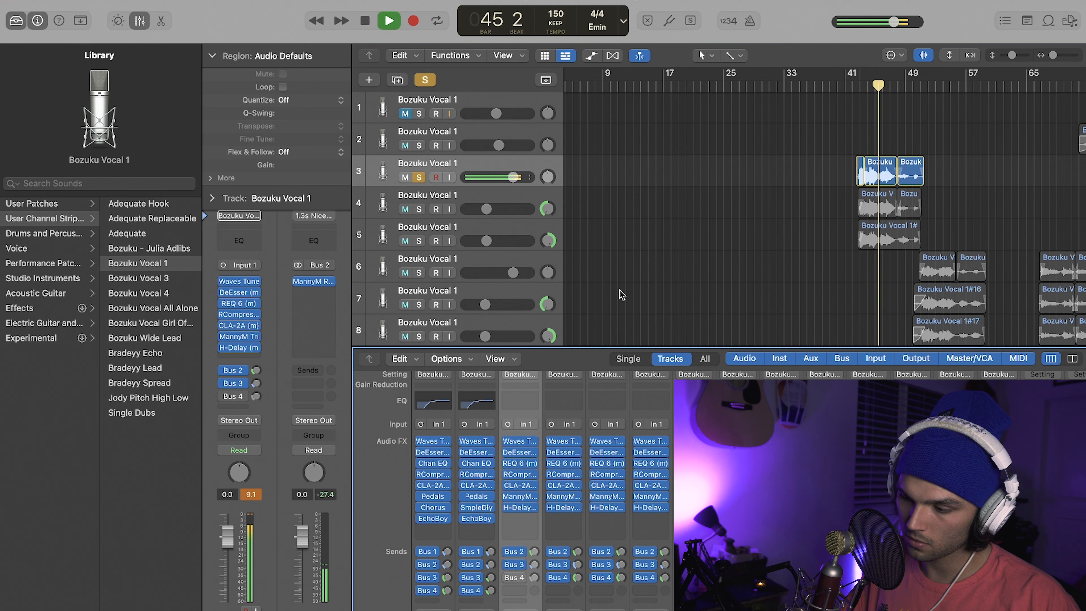
key(space)
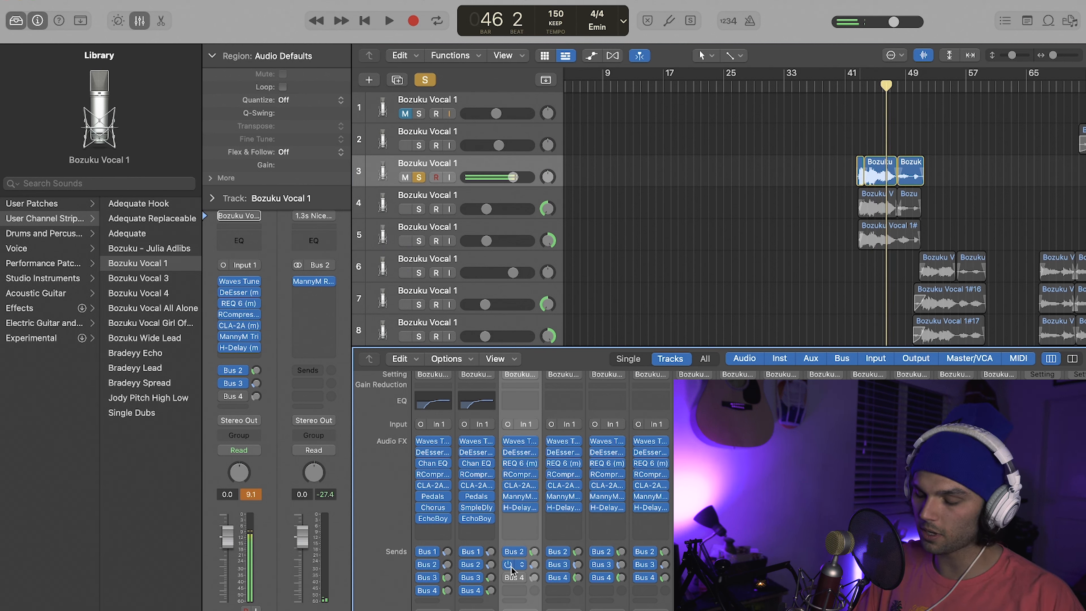
Inspect the Doubler4 plug-in on the Bus 4 aux, close it and have the vocal's Bus 4 send switched on
scroll(508, 579, right, 10)
click(986, 441)
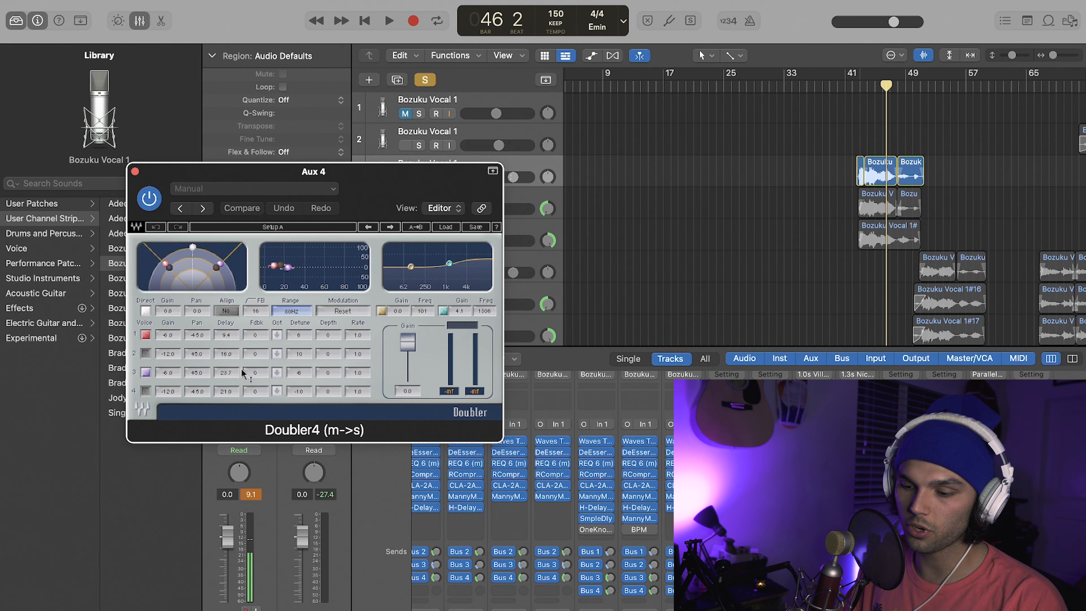
click(134, 172)
scroll(552, 569, left, 10)
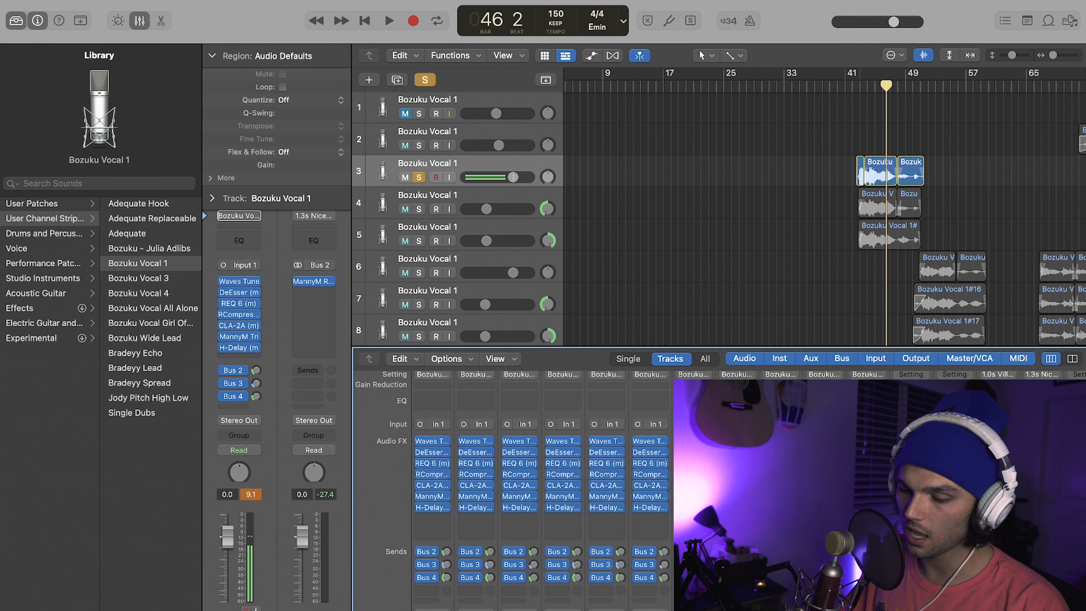
Check the levels of the soloed vocal's Bus 4 and Bus 2 sends
click(534, 578)
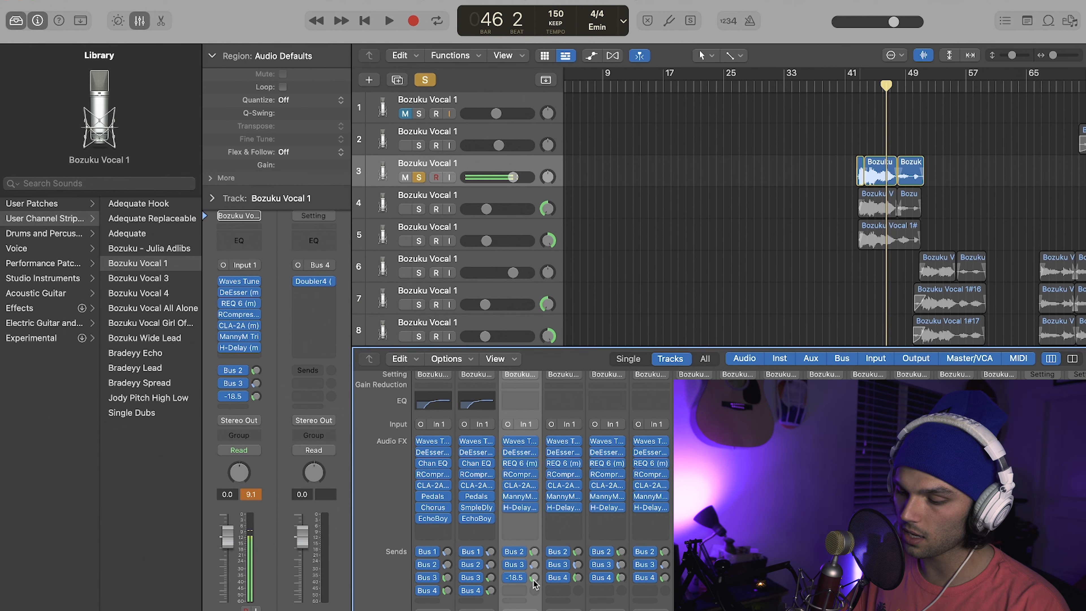
click(533, 552)
click(534, 579)
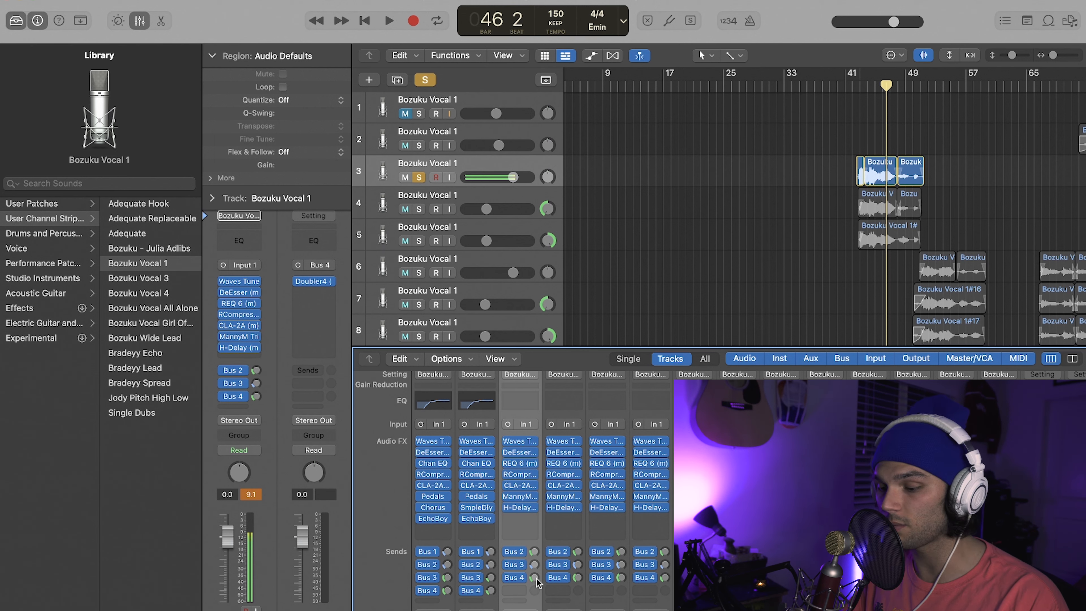
click(537, 579)
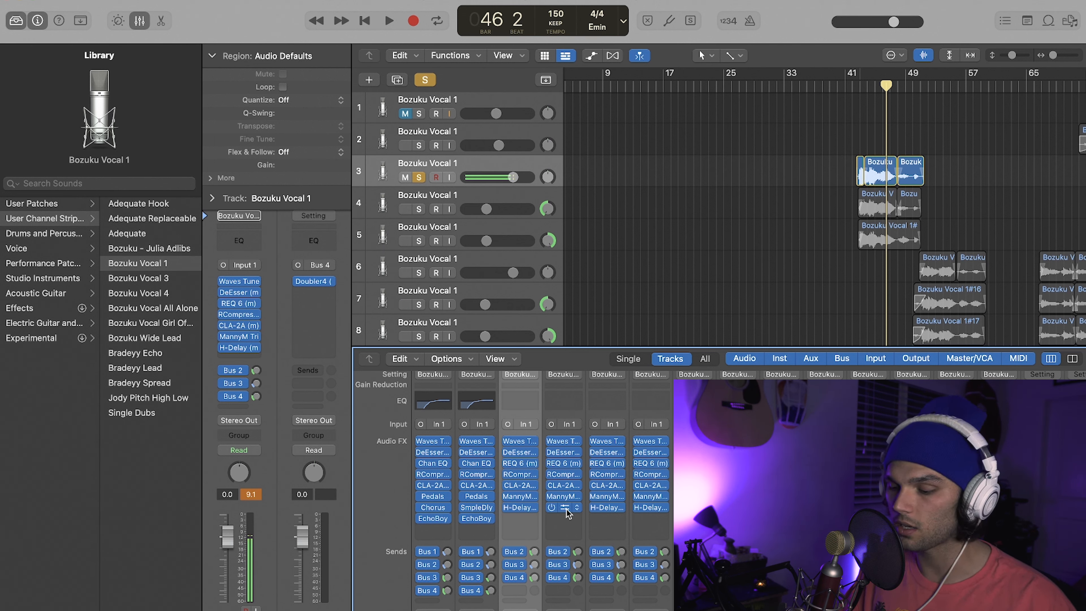
Reopen the Doubler4 on the Bus 4 aux for review, move the playhead to bar 43 and close the plug-in
scroll(566, 509, up, 3)
scroll(566, 508, right, 10)
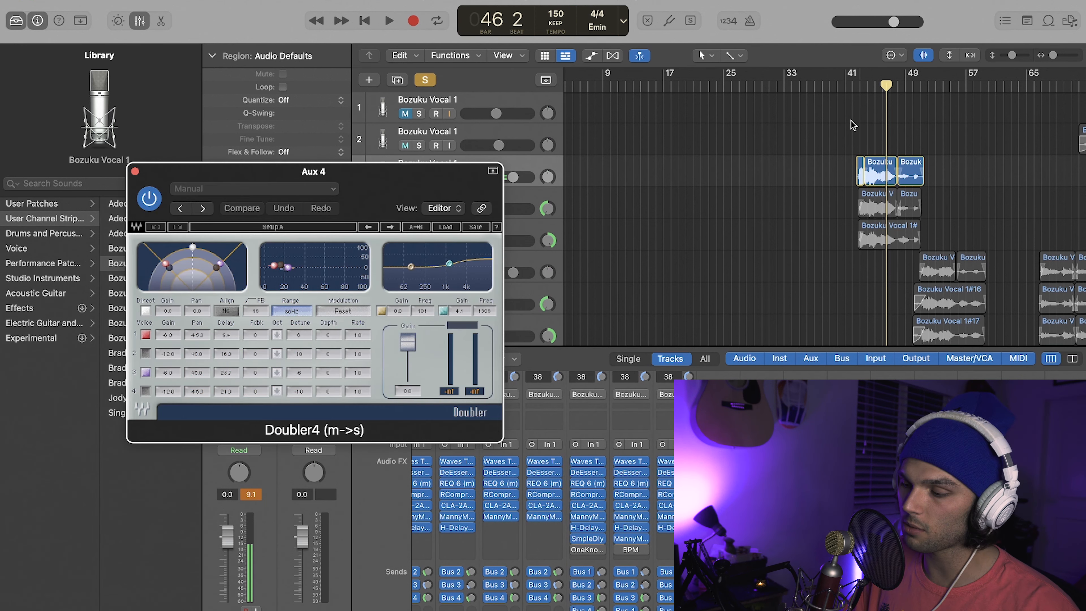
click(863, 86)
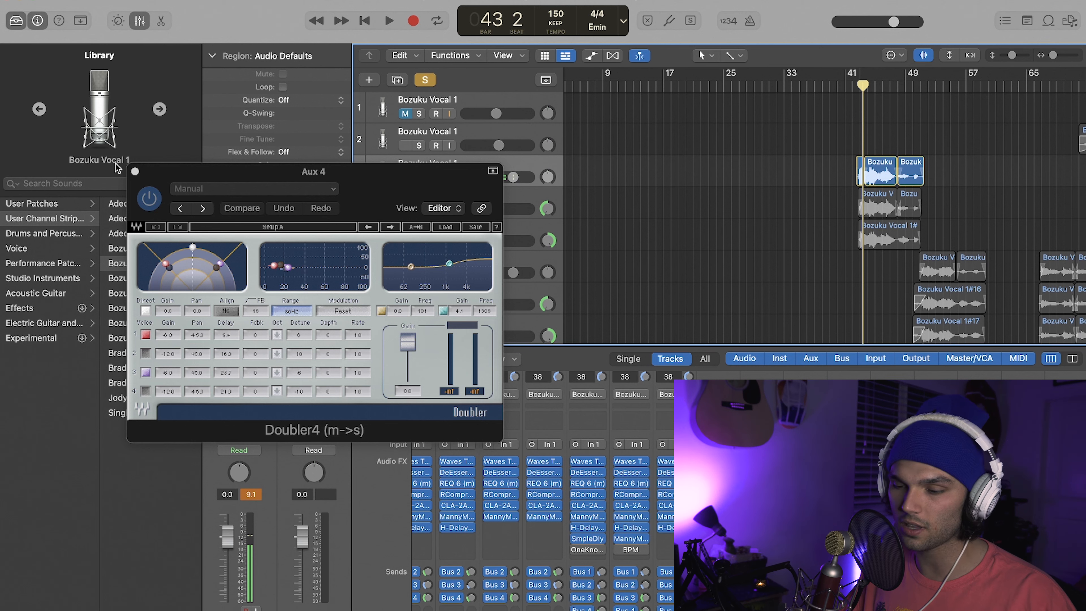
click(135, 171)
Audition the soloed vocal from bar 43 with its Bus 4 doubler send
scroll(740, 187, left, 2)
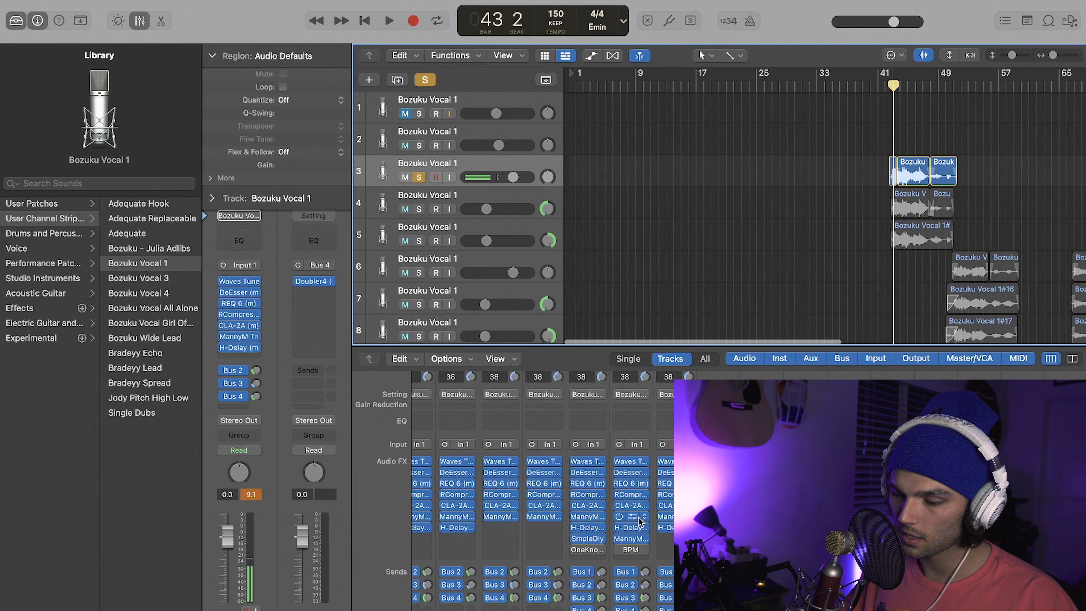
scroll(494, 549, left, 5)
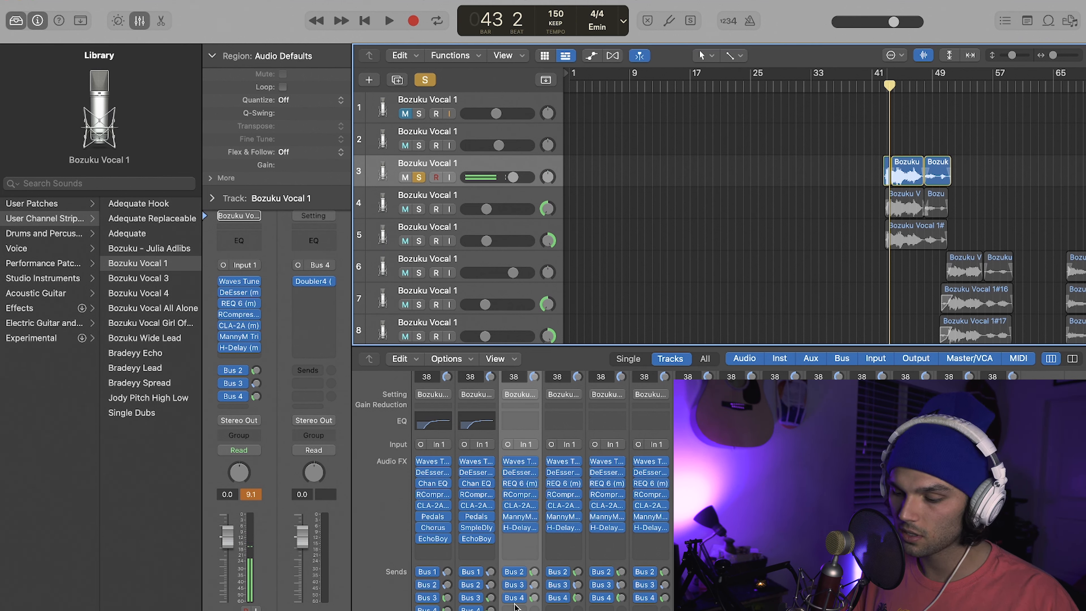
key(space)
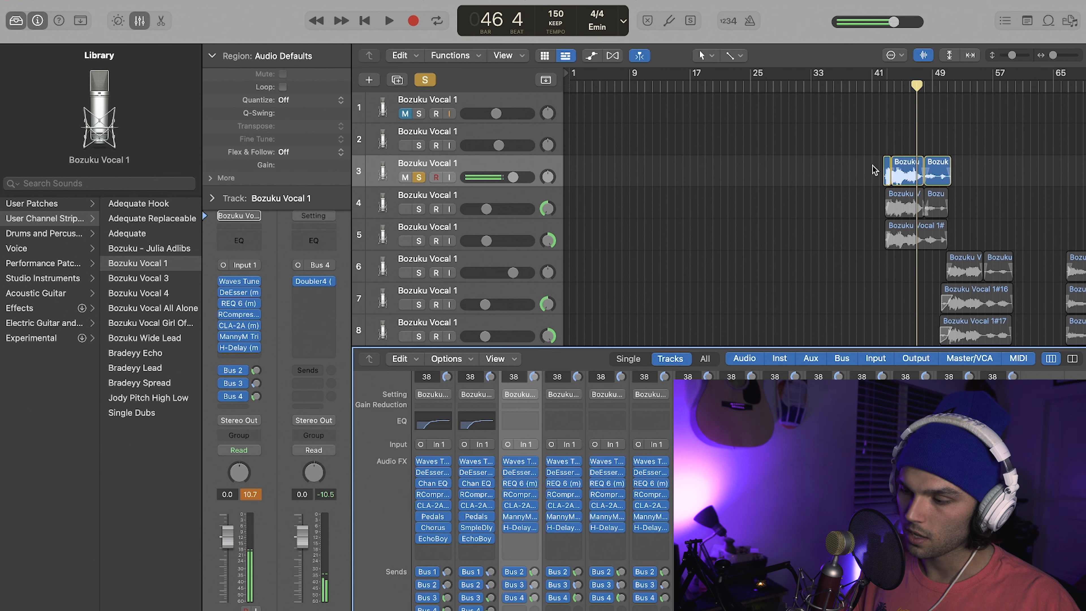
key(space)
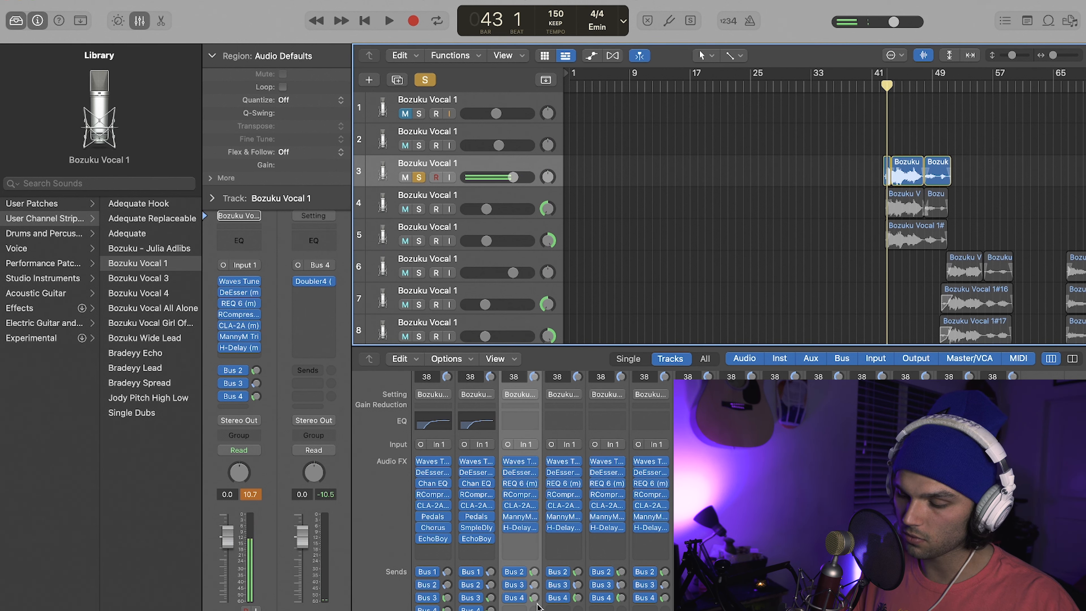
Adjust the soloed vocal's Bus 4 send level to -17.4 while playing it from bar 43
key(space)
drag(532, 600, 526, 524)
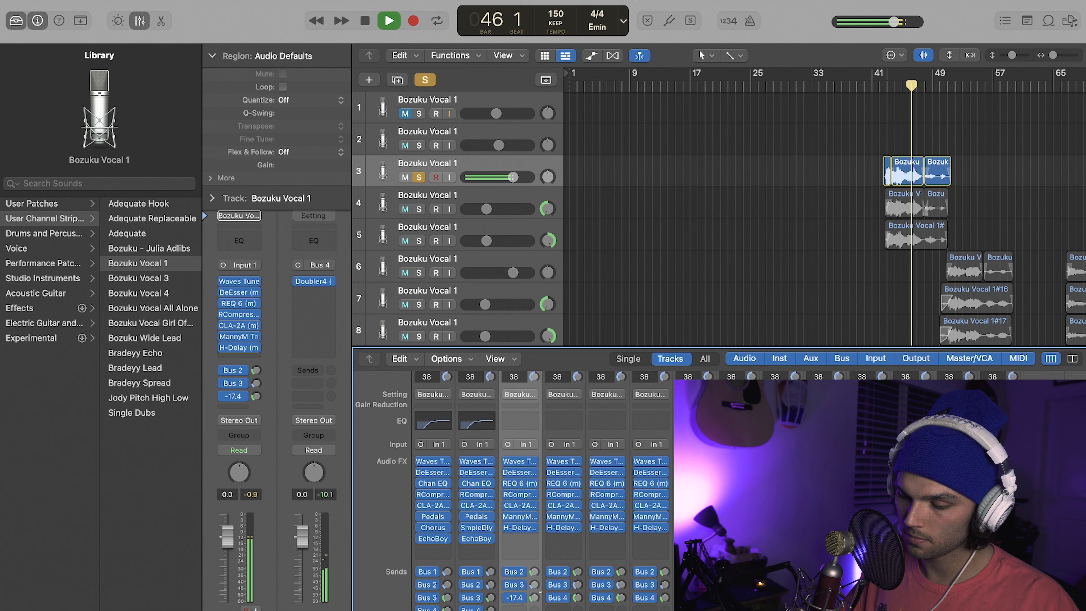
key(space)
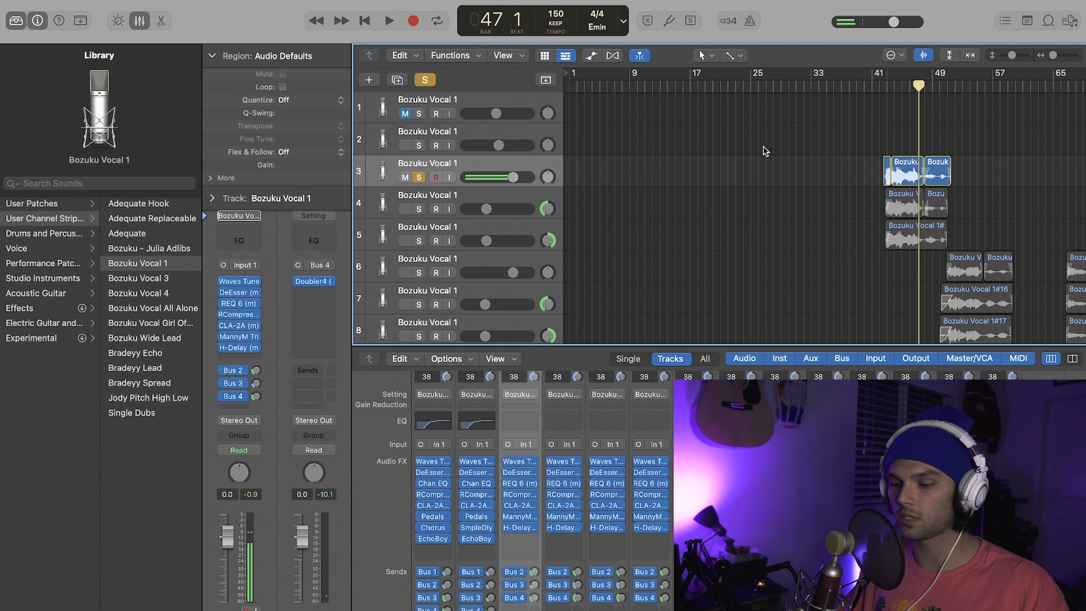
Move the playhead to bar 42, unsolo the track 3 vocal and mute the vocal doubles on tracks 4 and 5
click(879, 84)
click(419, 177)
click(405, 210)
click(405, 241)
Select tracks 4 and 5 together and unmute both during playback from bar 42 to hear the doubles enter
click(422, 193)
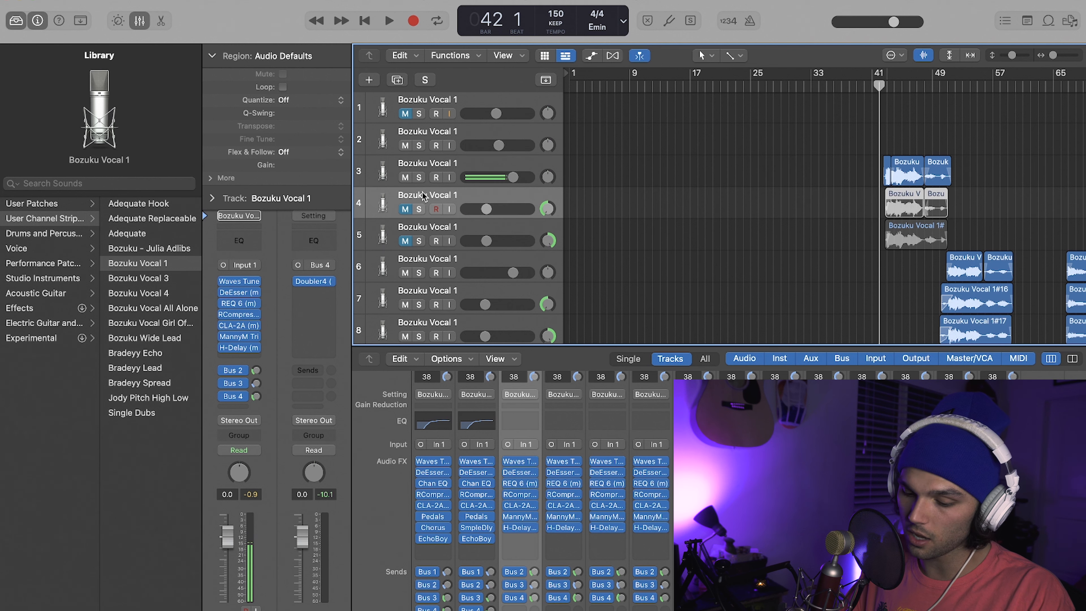
shift+click(440, 229)
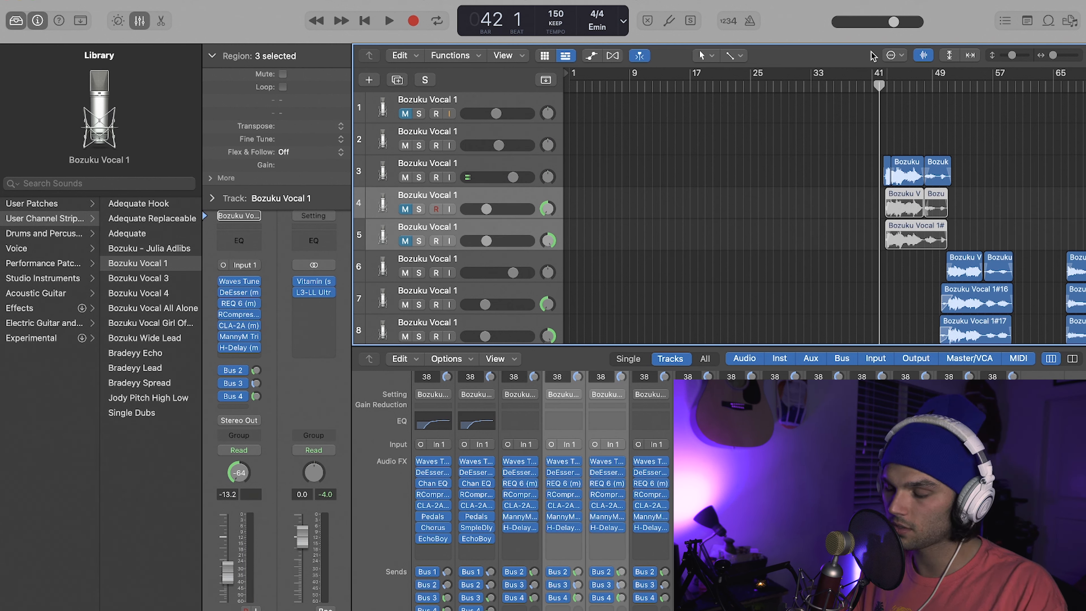
key(space)
click(405, 209)
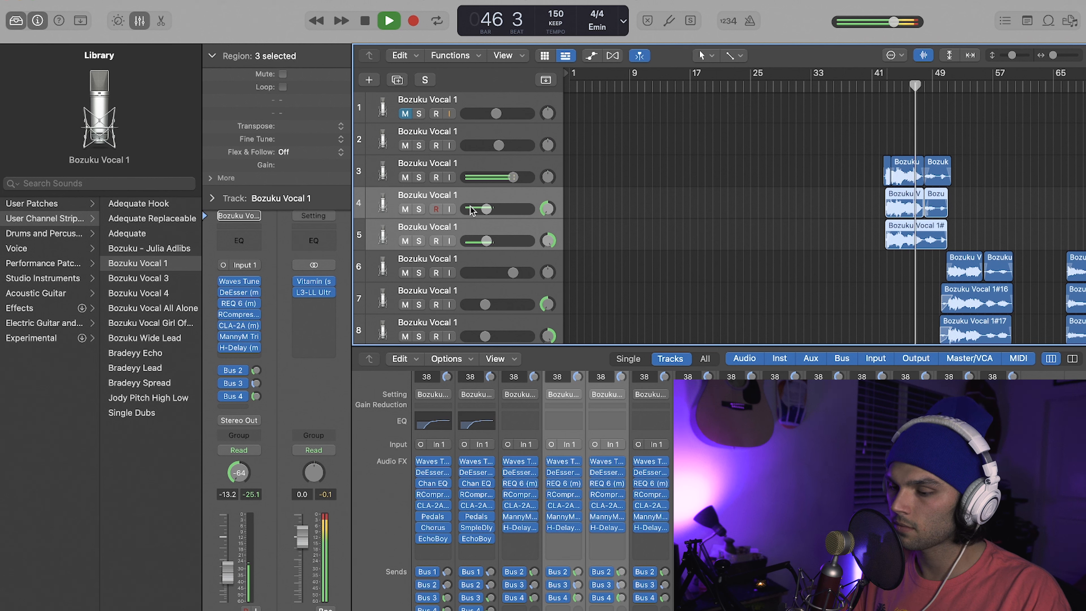
key(space)
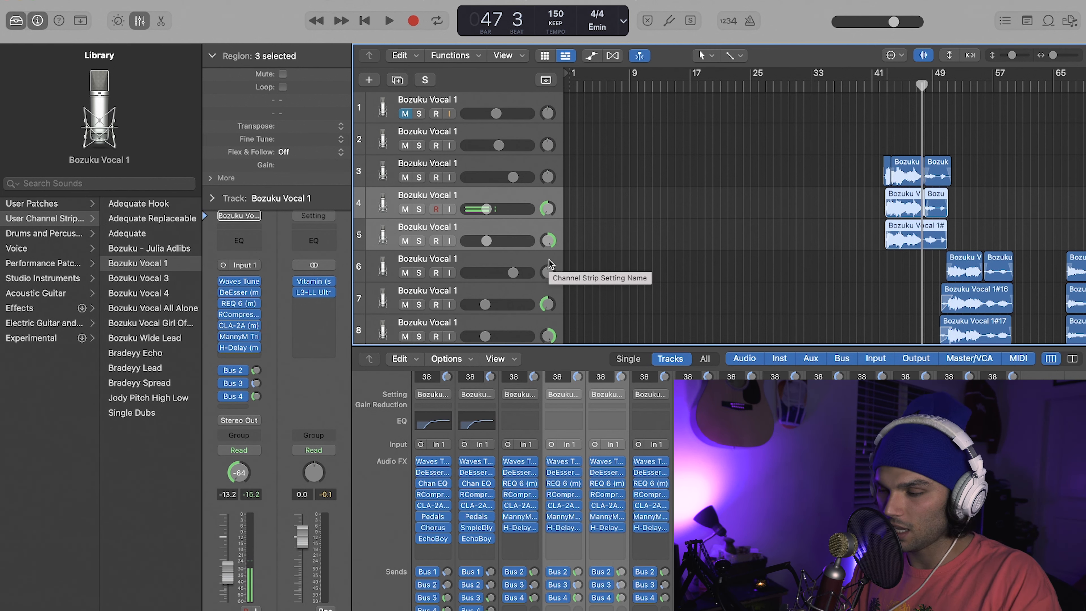
Return the playhead to bar 41, compare the panning of tracks 4 and 5 individually, and reselect both tracks
click(871, 89)
click(499, 196)
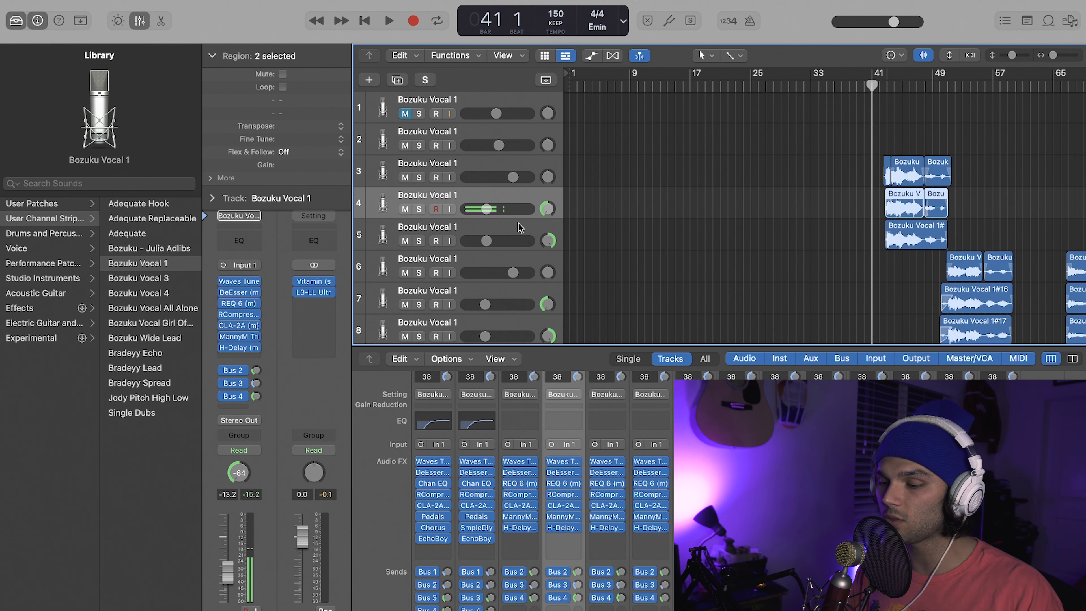
click(519, 223)
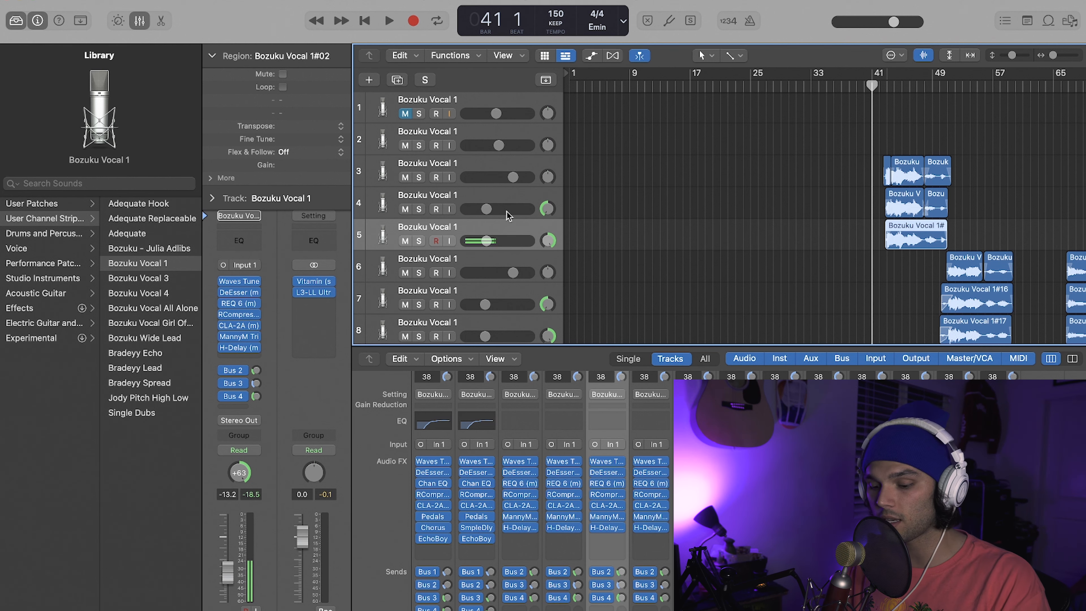
shift+click(499, 193)
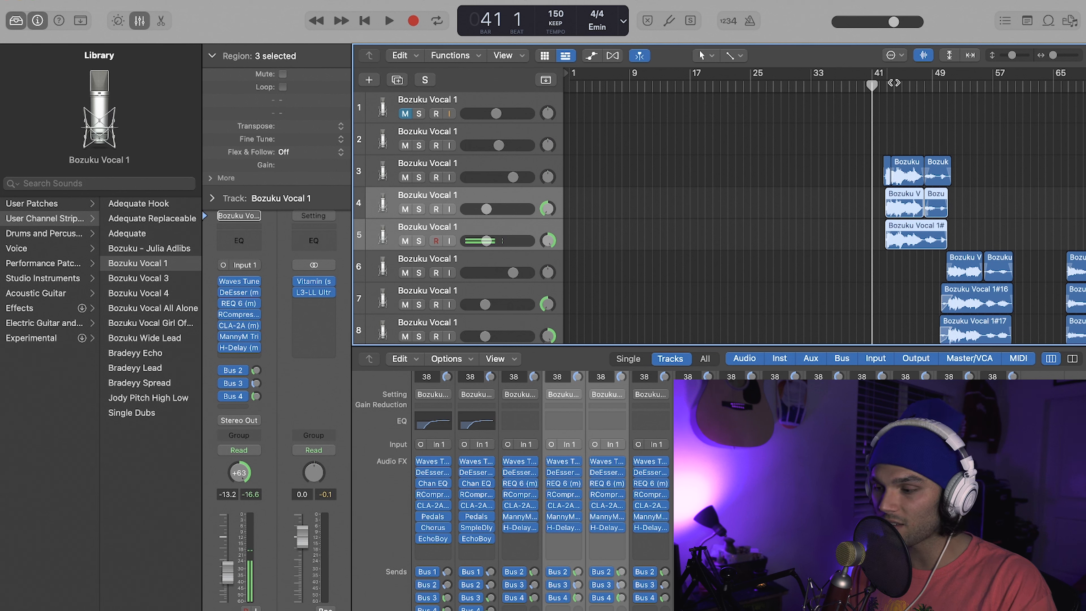
Play the mix from bar 41 and set the volume of the doubles on tracks 4 and 5 to -13.0 dB
key(space)
mouse_move(487, 208)
mouse_down()
mouse_move(498, 209)
mouse_move(486, 208)
mouse_up()
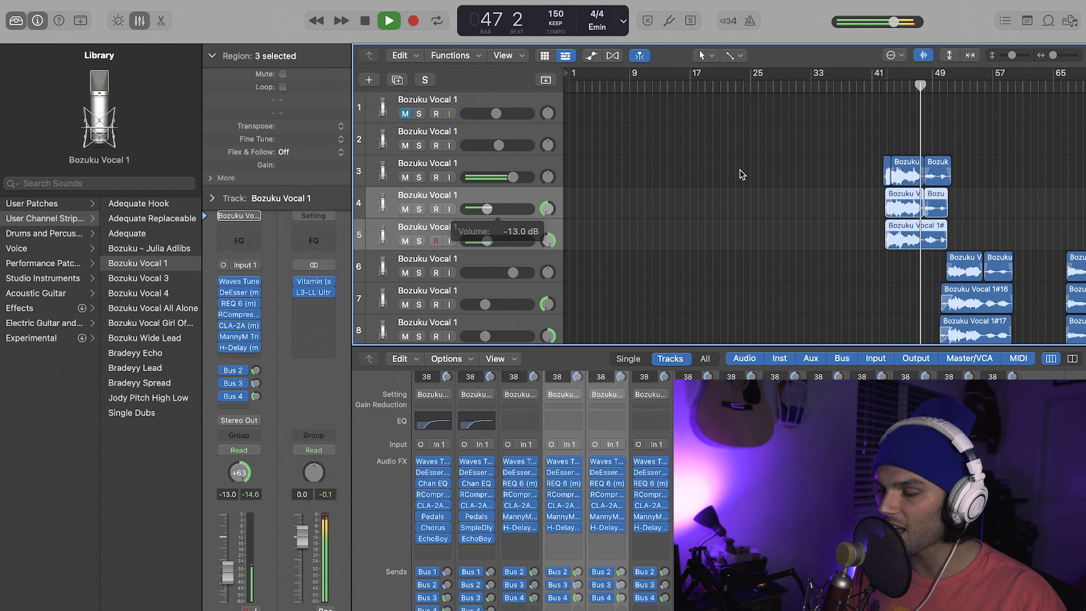
key(space)
drag(485, 208, 484, 210)
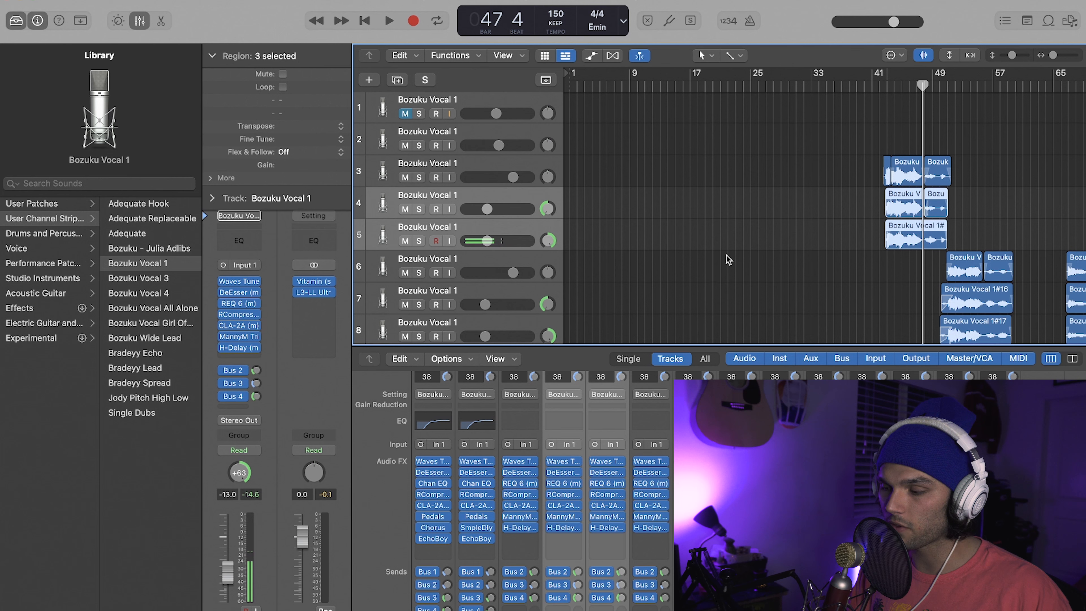
Zoom the arrangement out and select the unmuted Ad Libs track, track 13
scroll(727, 256, down, 1)
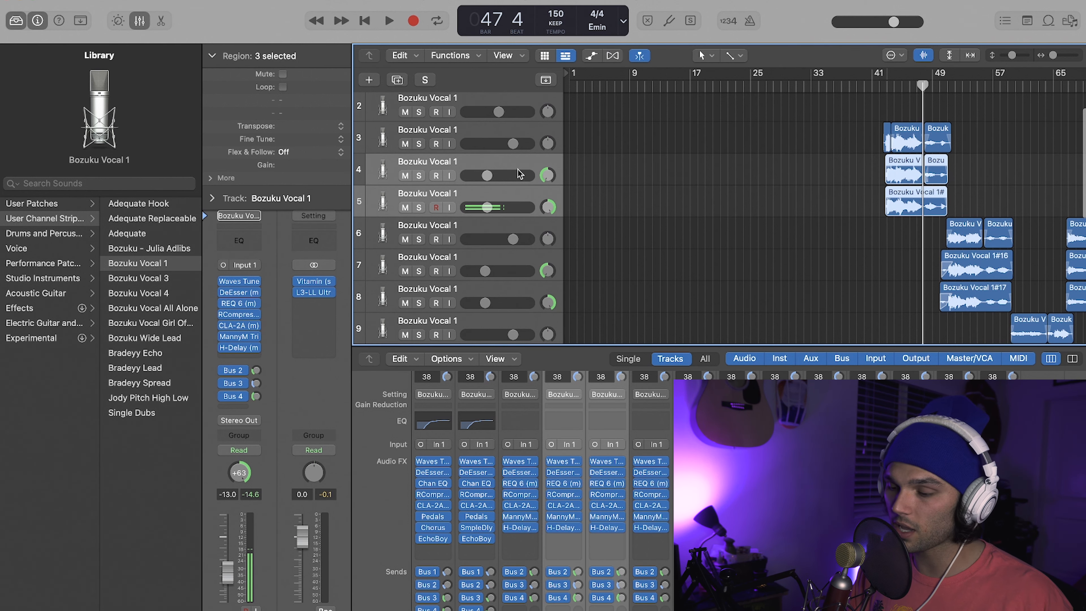
scroll(573, 223, down, 9)
key(super+Left)
key(super+Left)
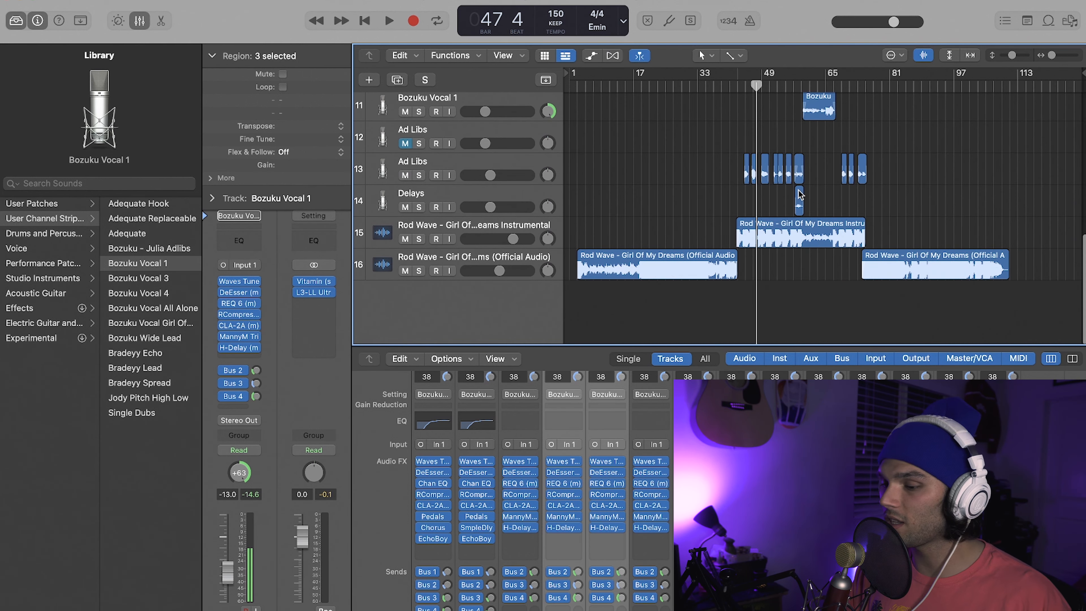
click(500, 169)
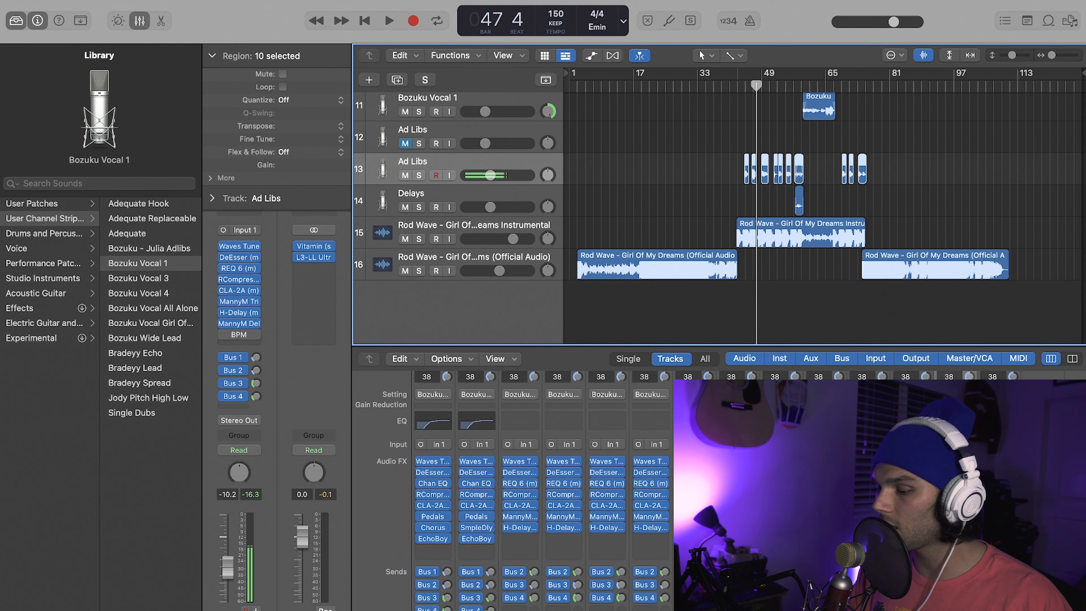
Solo the Ad Libs track, bring its regions around bar 45 into view and open its MannyM Delay insert
scroll(748, 492, right, 4)
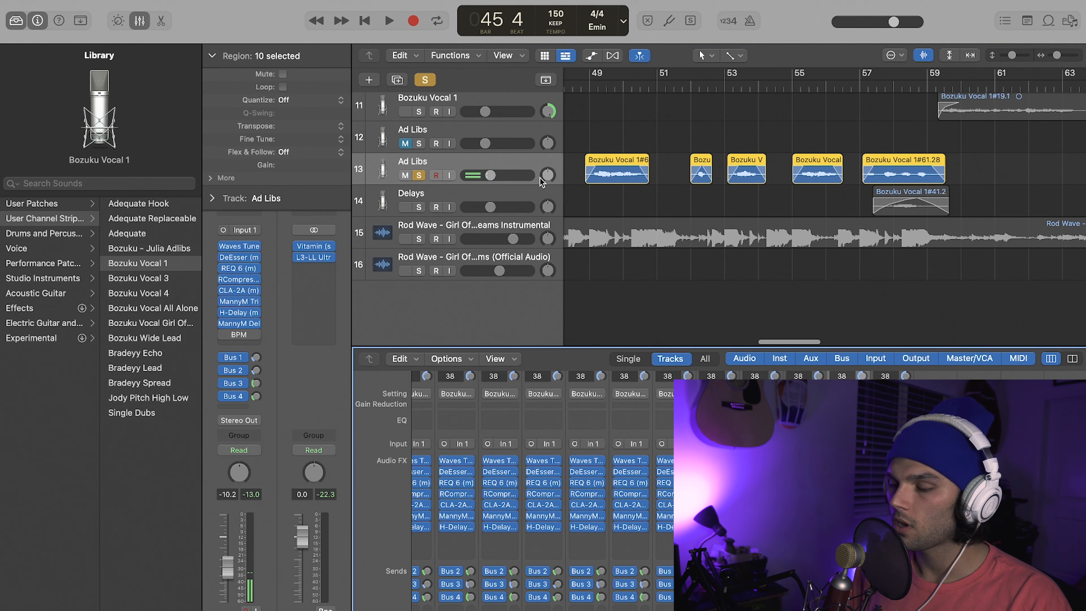
scroll(509, 163, left, 4)
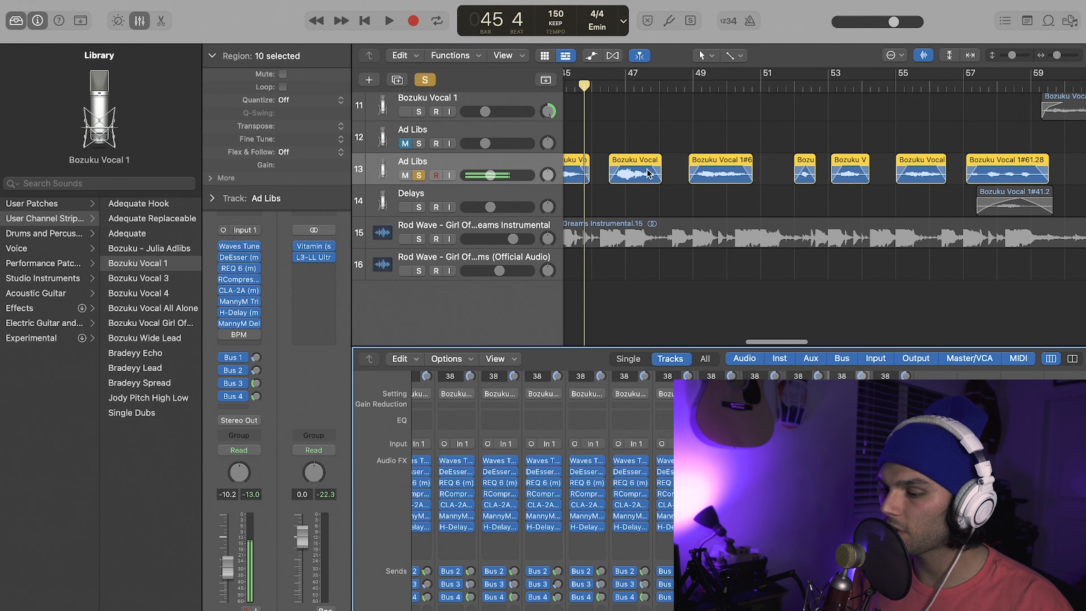
scroll(648, 173, left, 3)
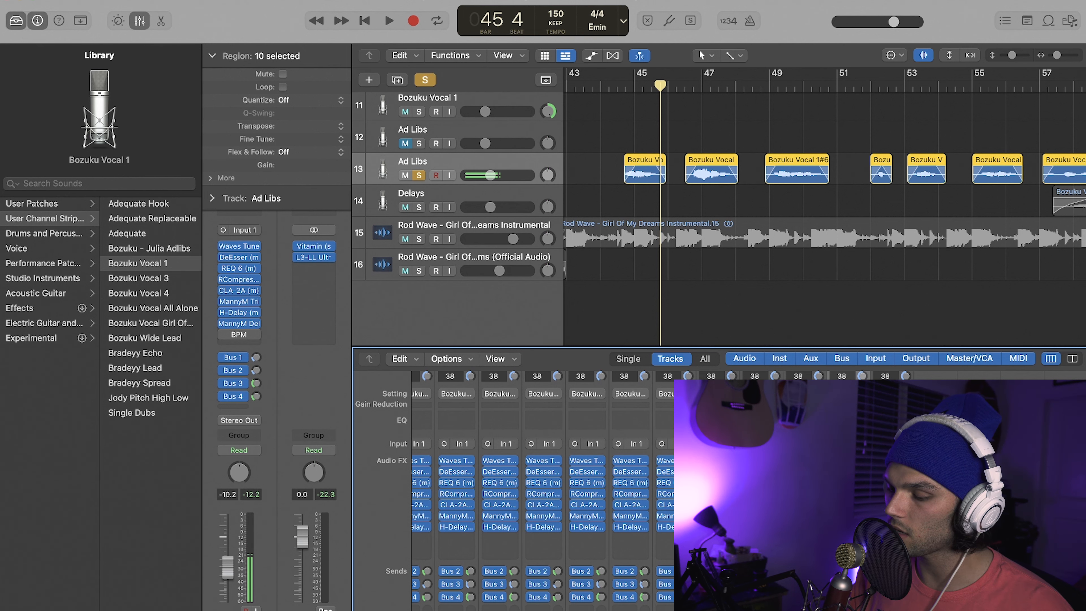
click(239, 323)
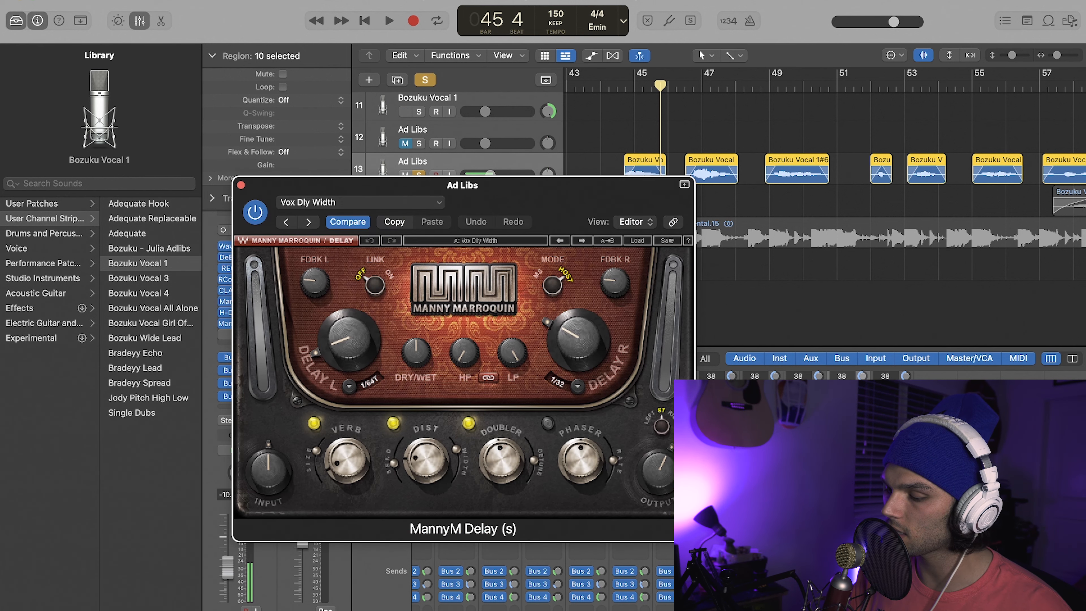
Audition the soloed ad-libs from bar 44 with the MannyM Delay window moved clear of the tracks, and close the plug-in
drag(547, 195, 487, 142)
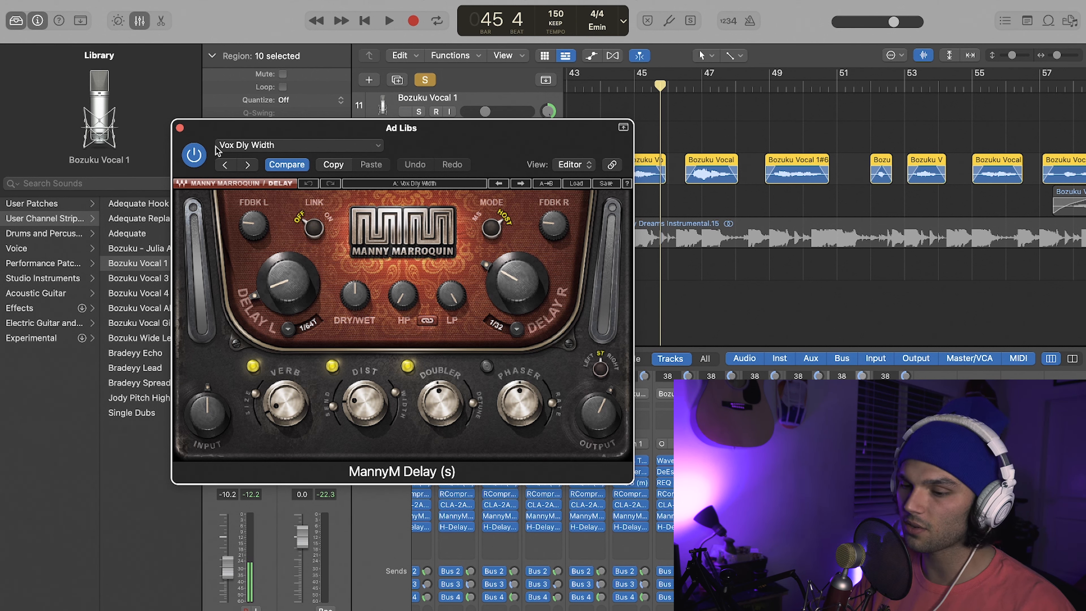
drag(402, 128, 402, 265)
drag(660, 84, 612, 87)
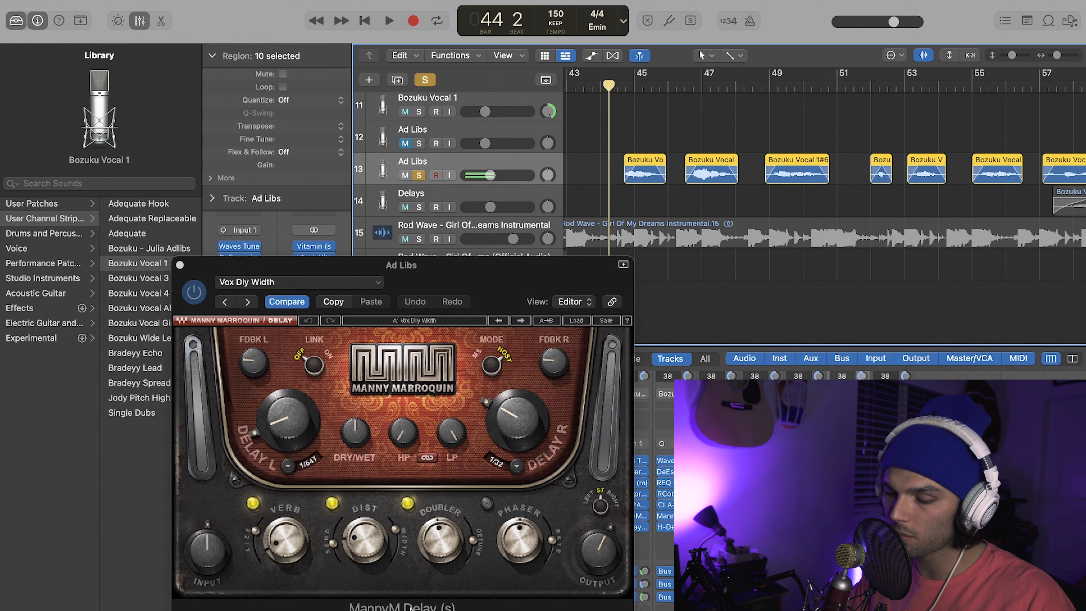
click(266, 286)
click(266, 286)
key(space)
key(space)
click(180, 264)
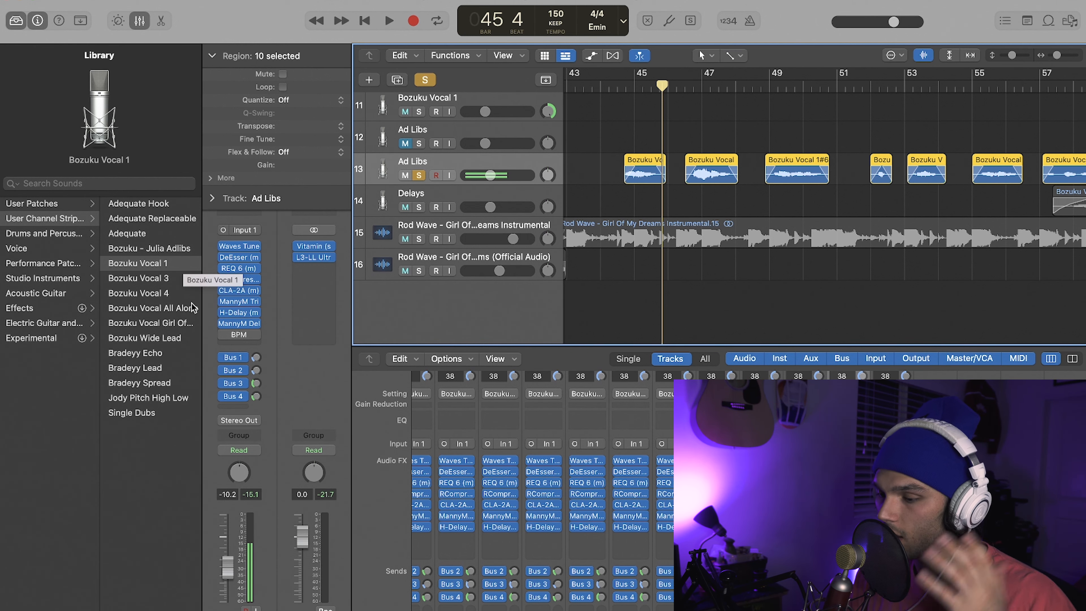
Clear the track solo and play the ad-libs within the full mix from around bar 44
click(425, 79)
scroll(718, 114, left, 5)
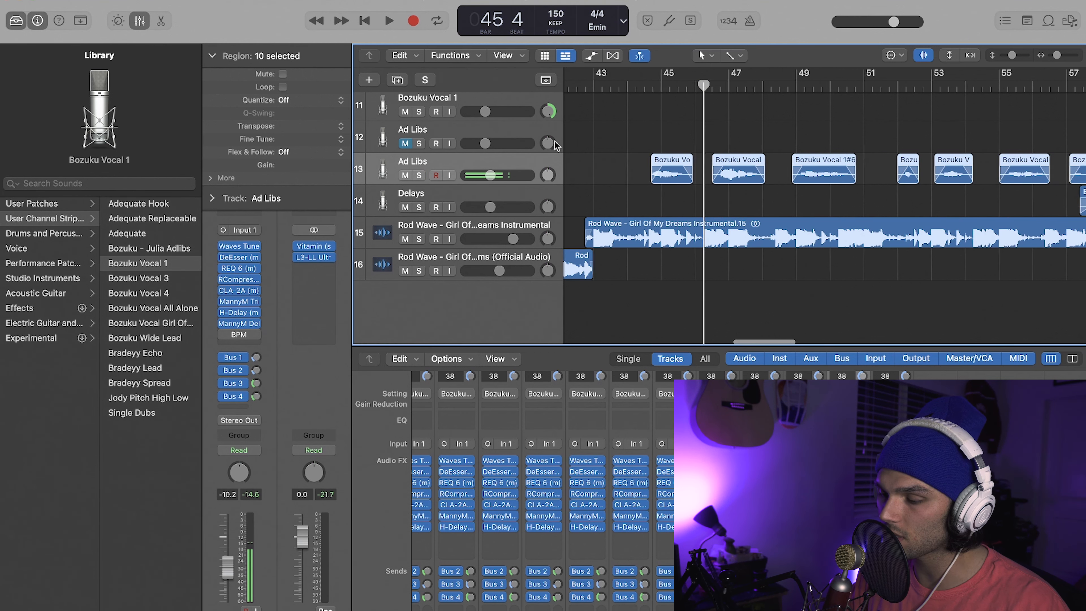
key(space)
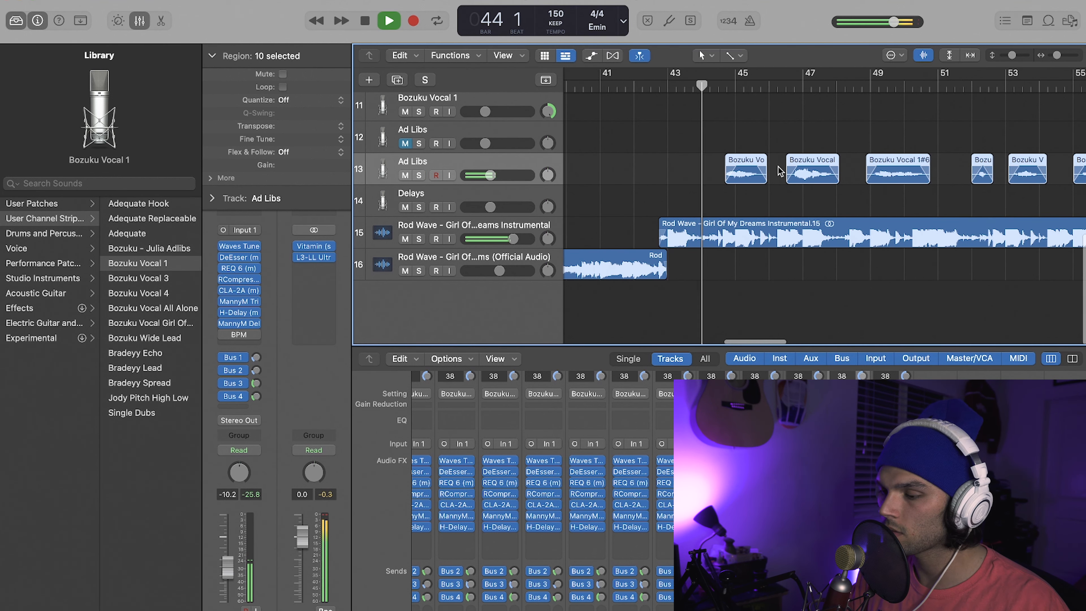
key(space)
Play the full mix from bar 54 to hear the following ad-libs, and return the playhead to bar 54
scroll(701, 128, right, 15)
click(691, 87)
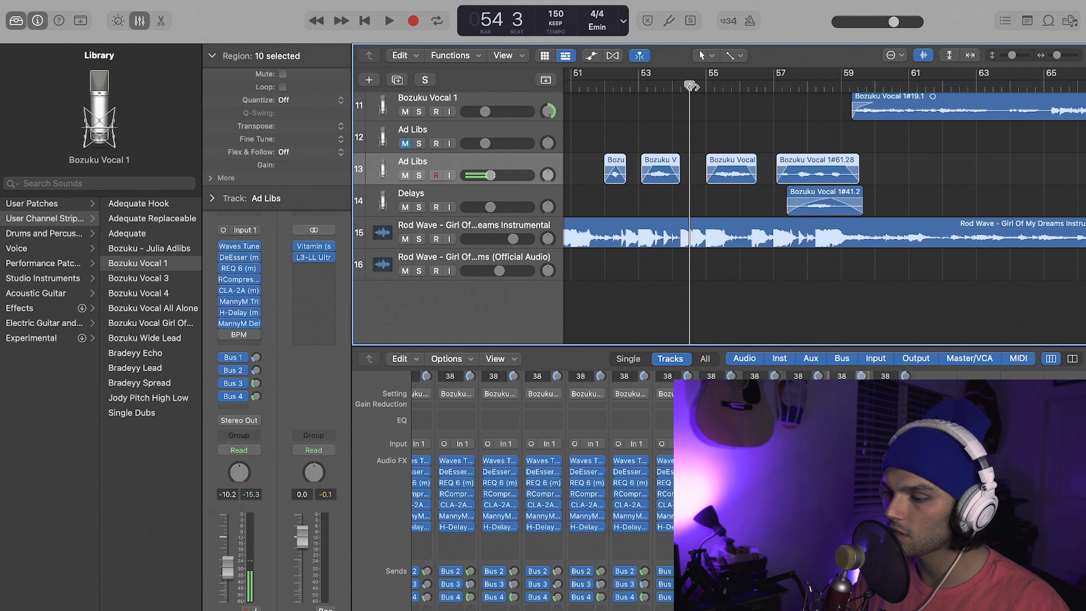
key(space)
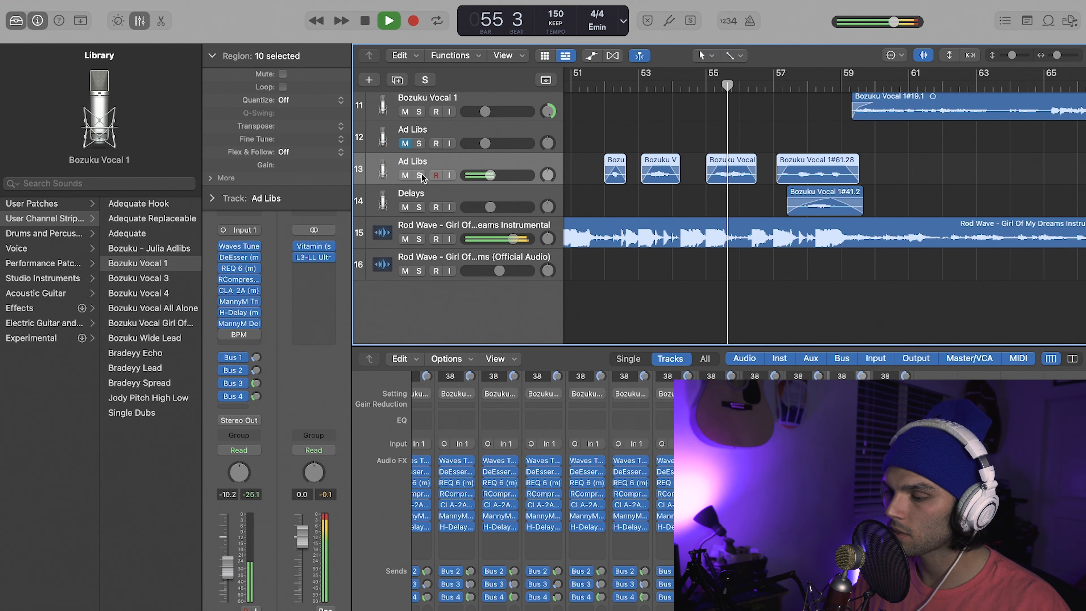
key(space)
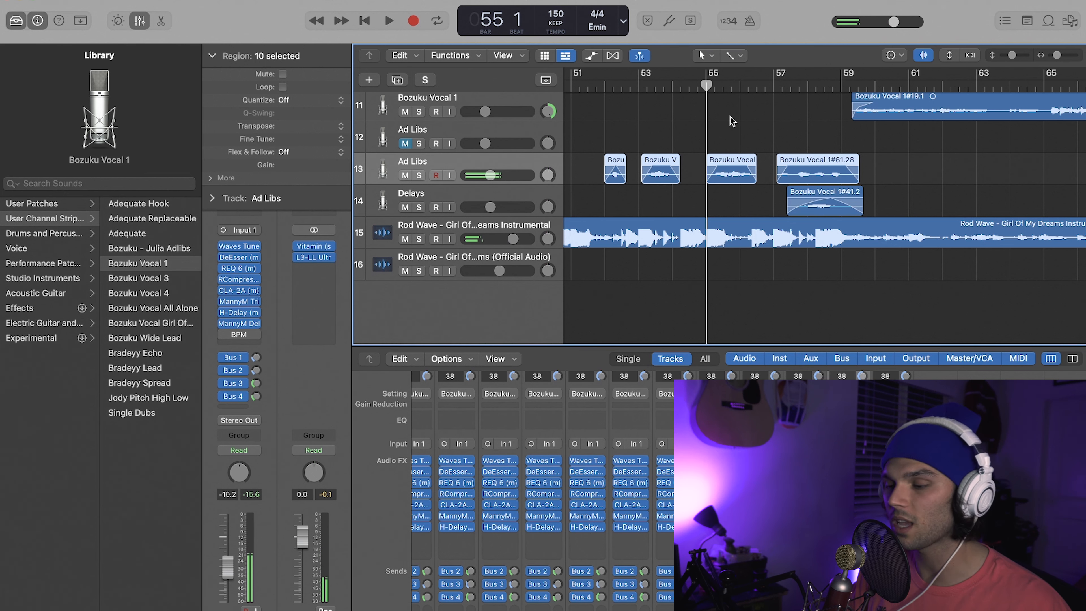
click(692, 84)
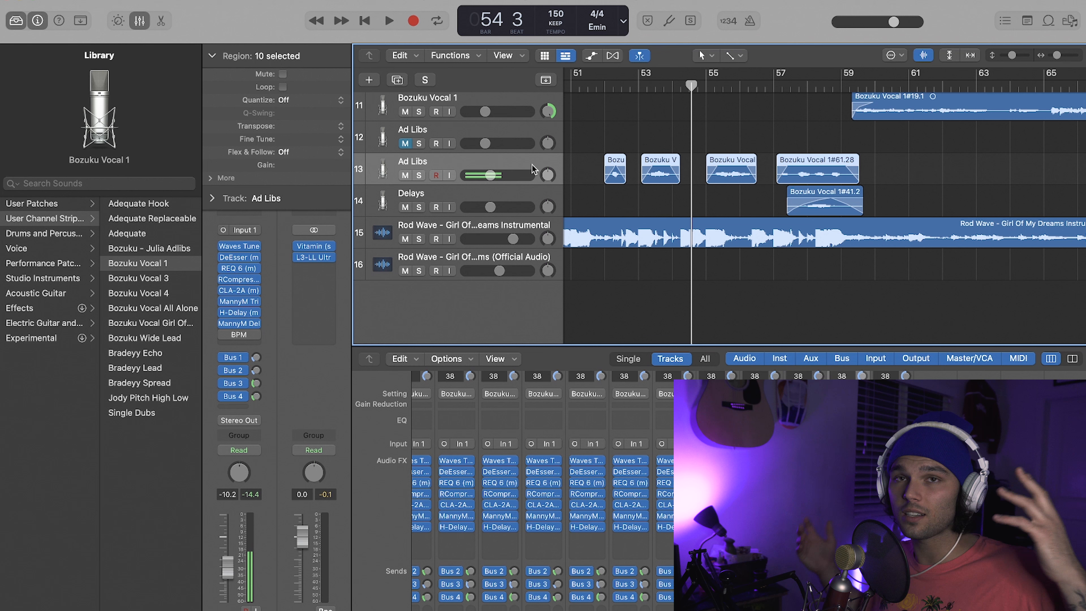
Play the mix from bar 53, set the Ad Libs track 13 volume to -10.0 dB, and zoom the arrangement out
scroll(634, 153, left, 3)
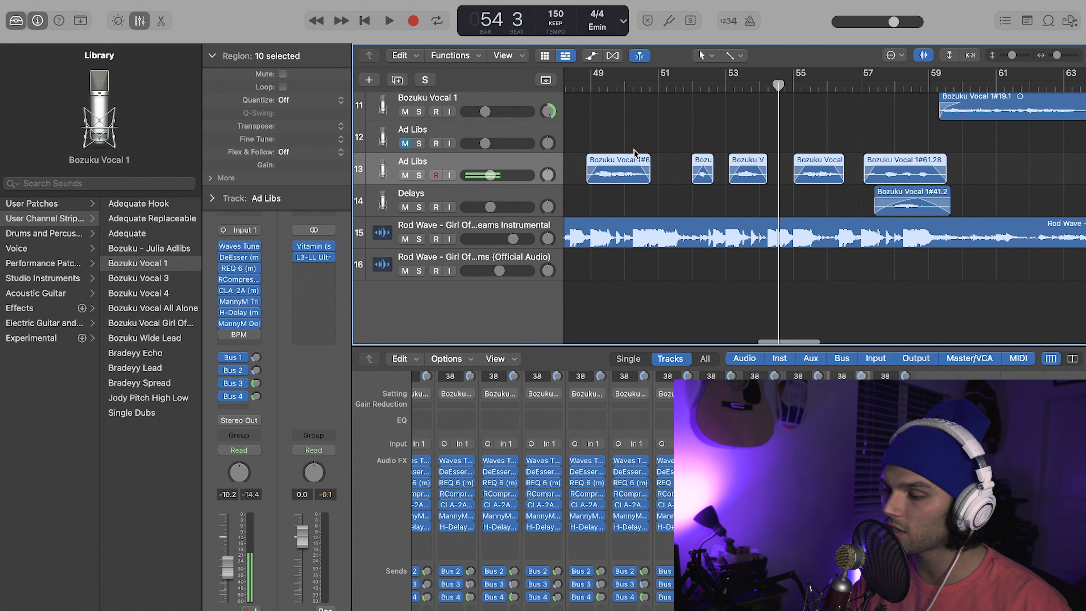
click(726, 84)
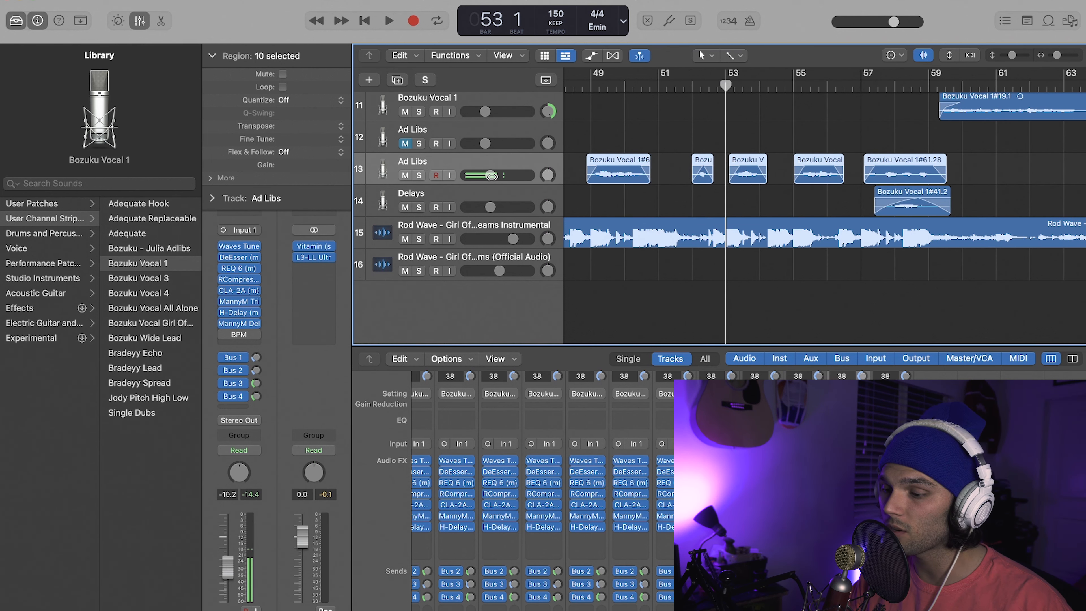
key(space)
mouse_move(492, 175)
mouse_down()
mouse_move(512, 175)
mouse_move(490, 175)
mouse_up()
click(912, 201)
scroll(543, 470, right, 5)
key(space)
click(734, 88)
key(super+Left)
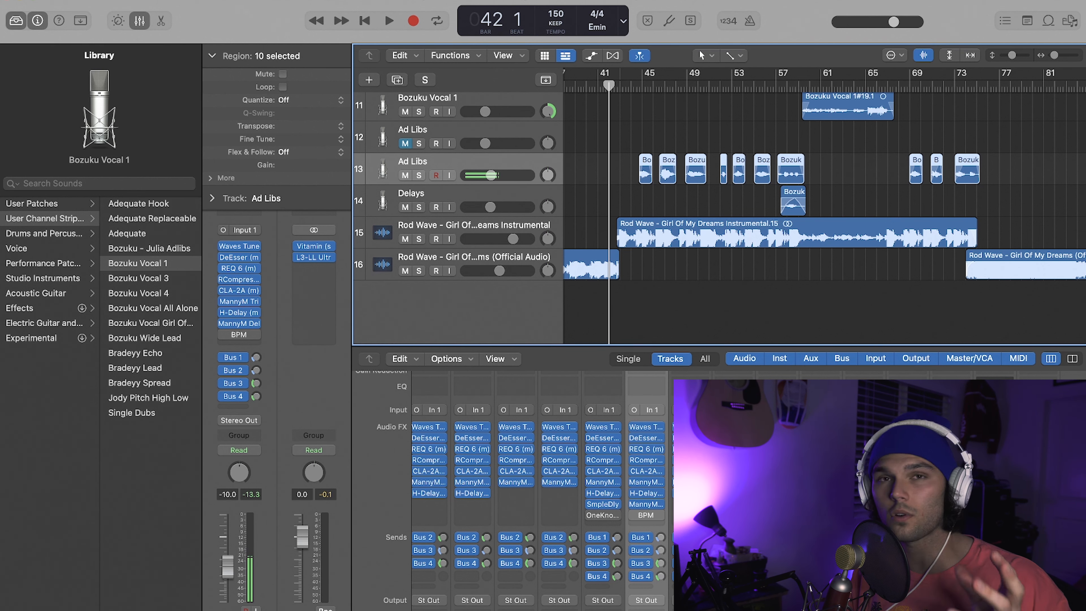
Inspect the Channel EQ on the Parallel Compression channel and close it
click(995, 428)
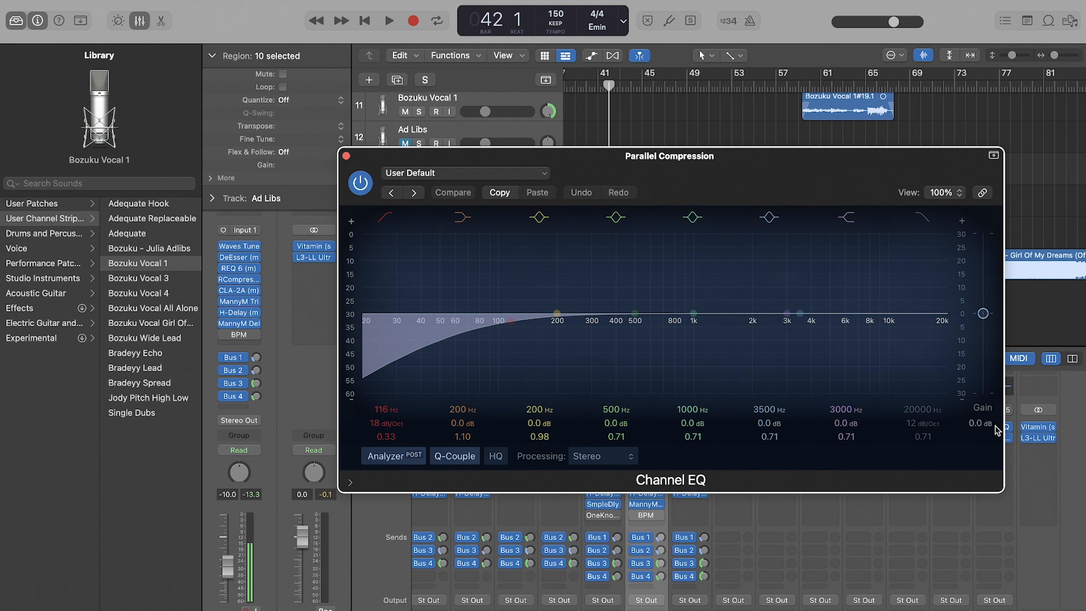
drag(693, 155, 496, 114)
click(150, 115)
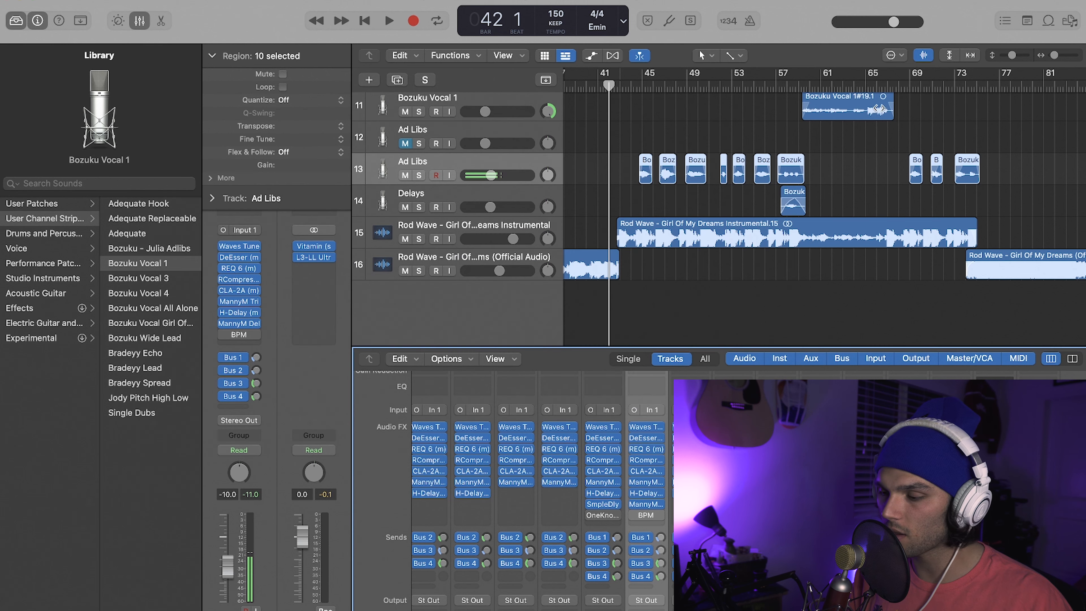
Play the full mix from bar 55 with the Ad Libs track's Bus 4 doubler send bypassed
click(757, 86)
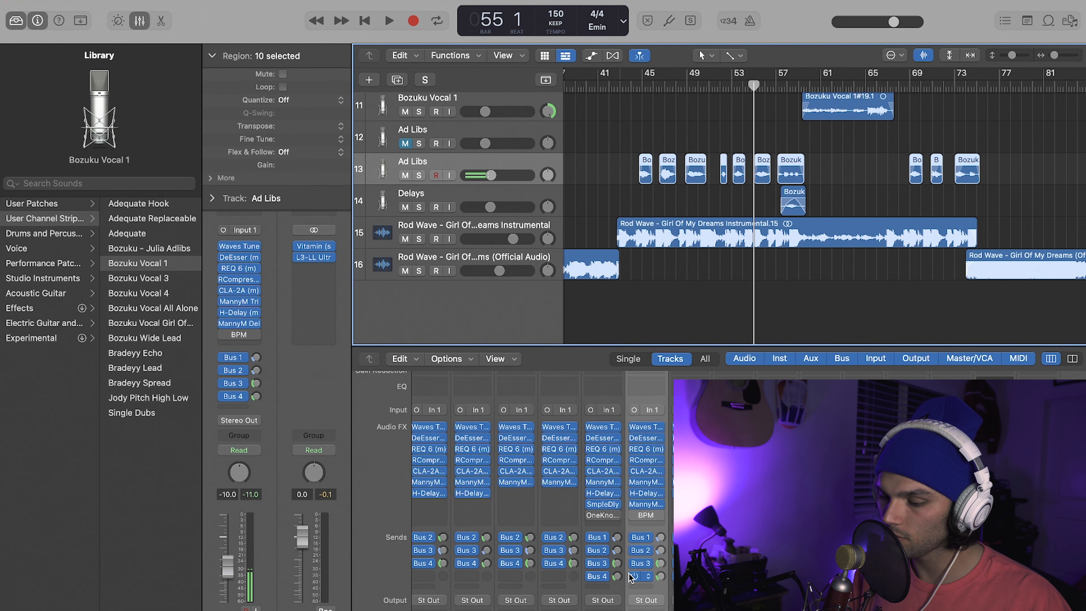
click(662, 577)
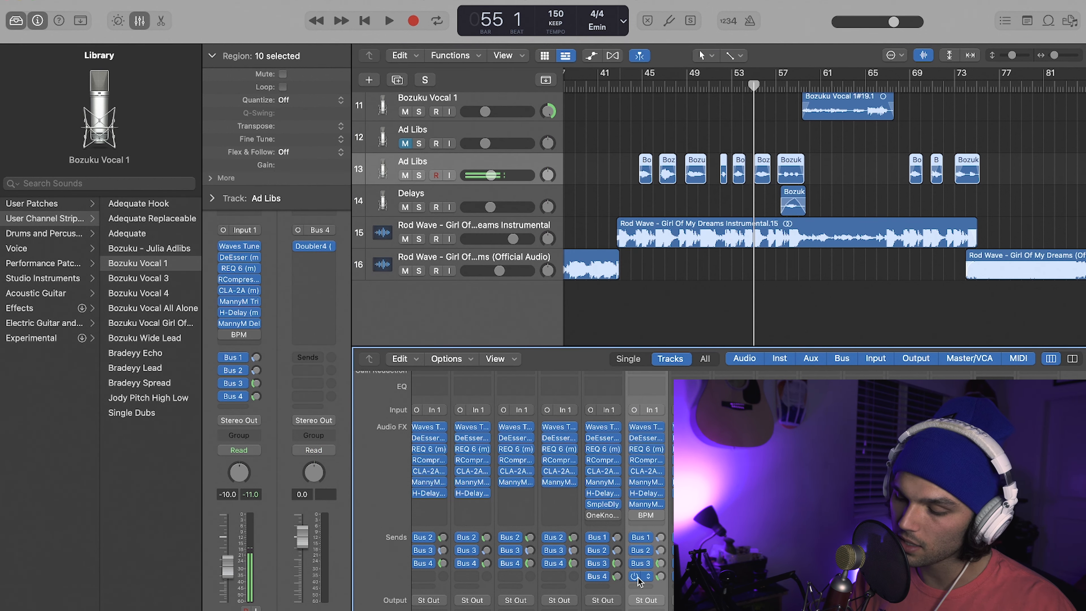
key(space)
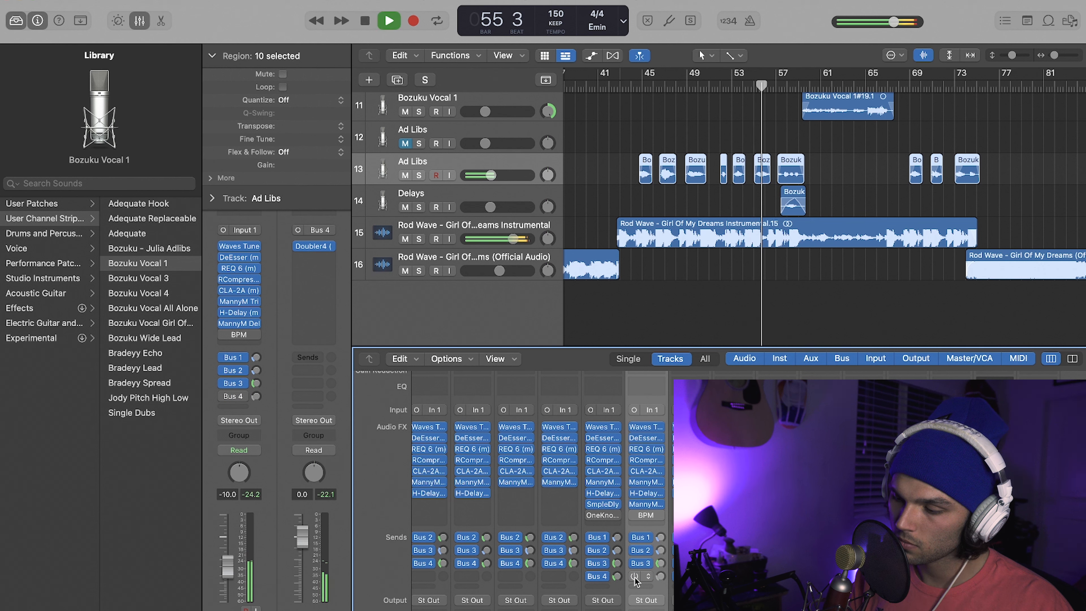
key(space)
Solo the Ad Libs track and compare it from bar 55 with and without the Bus 4 doubler send
click(419, 175)
click(753, 86)
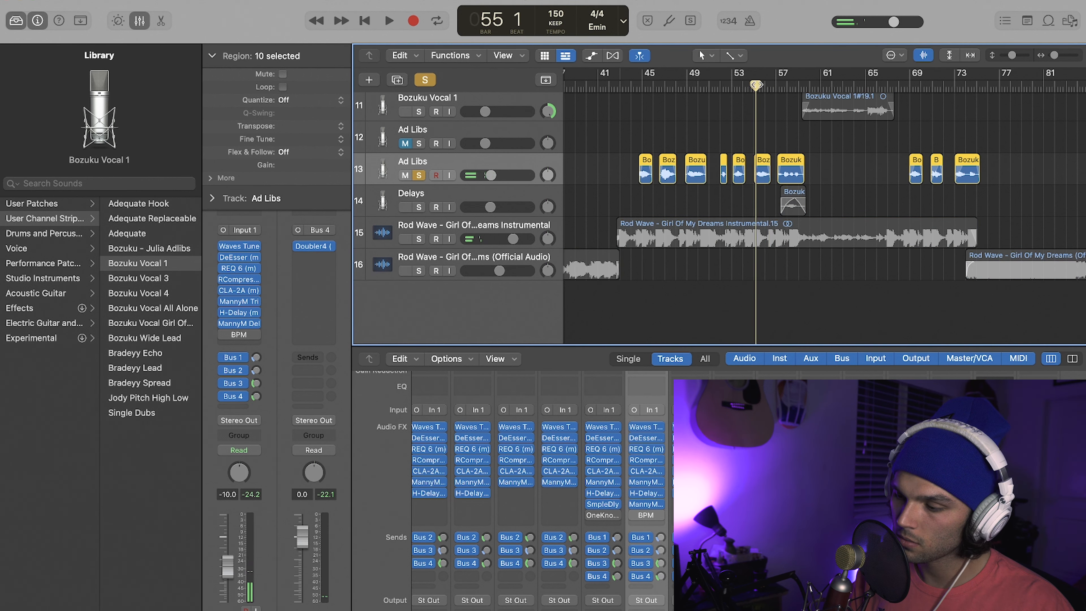
key(space)
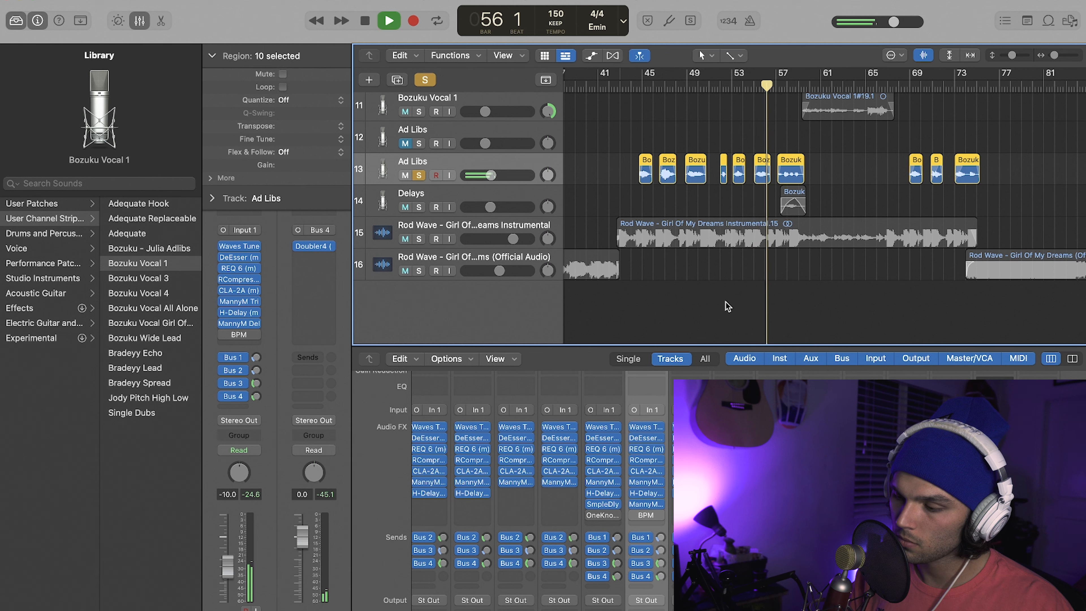
key(space)
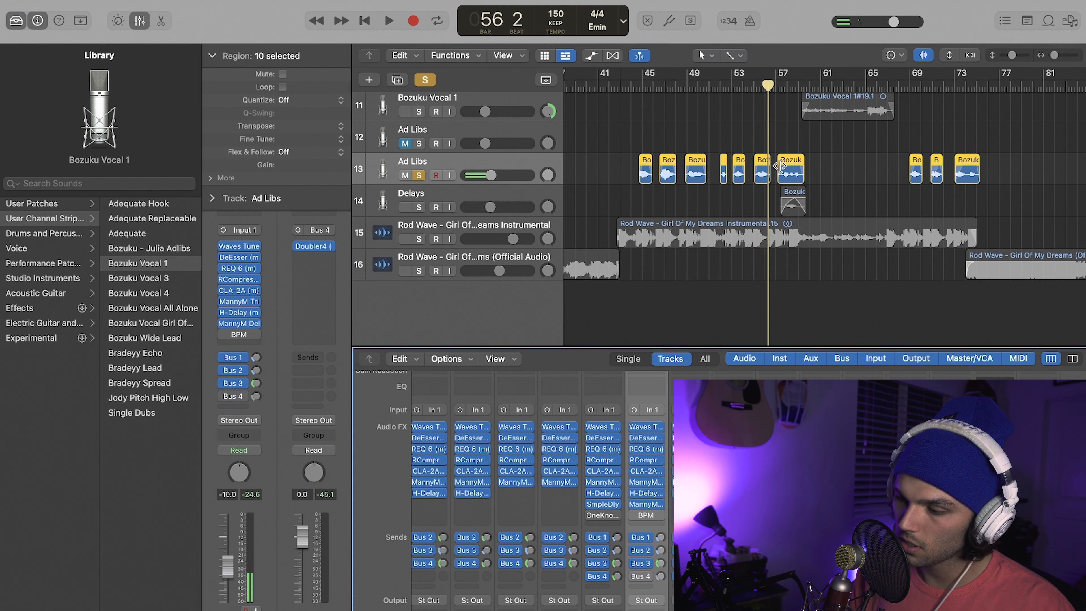
Raise the Ad Libs track's Bus 4 send level and audition the soloed ad-libs from bars 55 and 46
click(762, 86)
click(757, 86)
key(space)
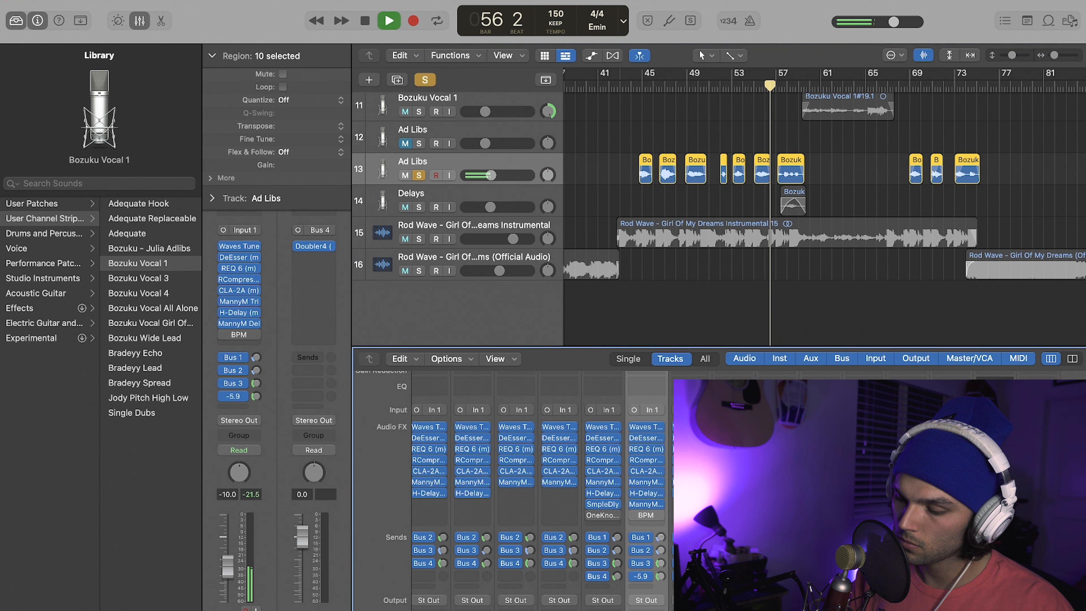
click(652, 86)
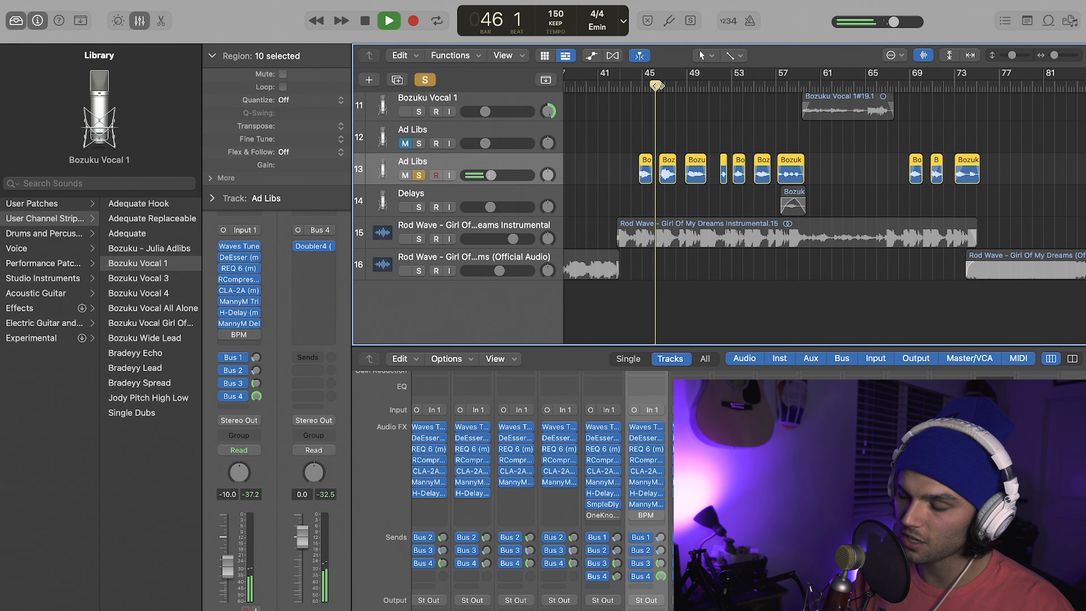
key(space)
Audition the soloed ad-libs from bar 44 with Bus 4 bypassed, and re-enable the send at -10.1 dB
click(633, 576)
click(641, 84)
drag(638, 84, 635, 84)
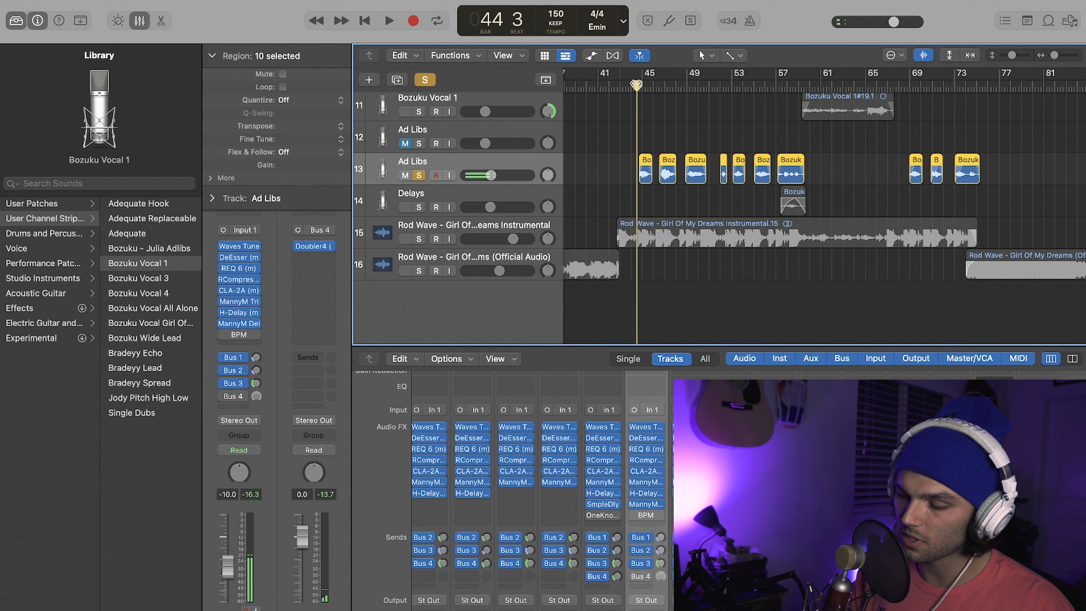
key(space)
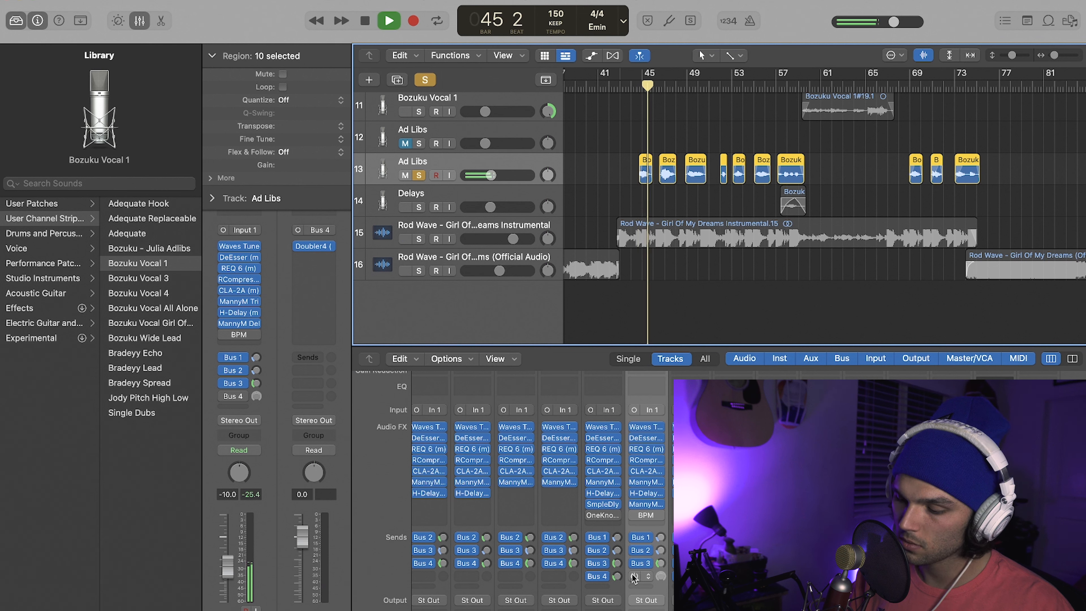
click(657, 577)
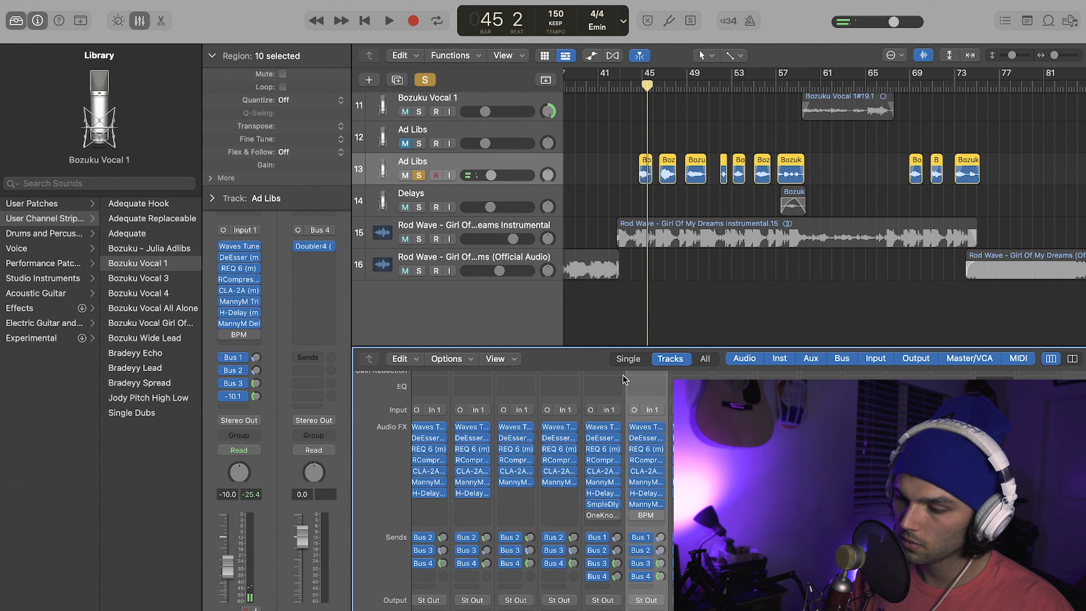
click(641, 83)
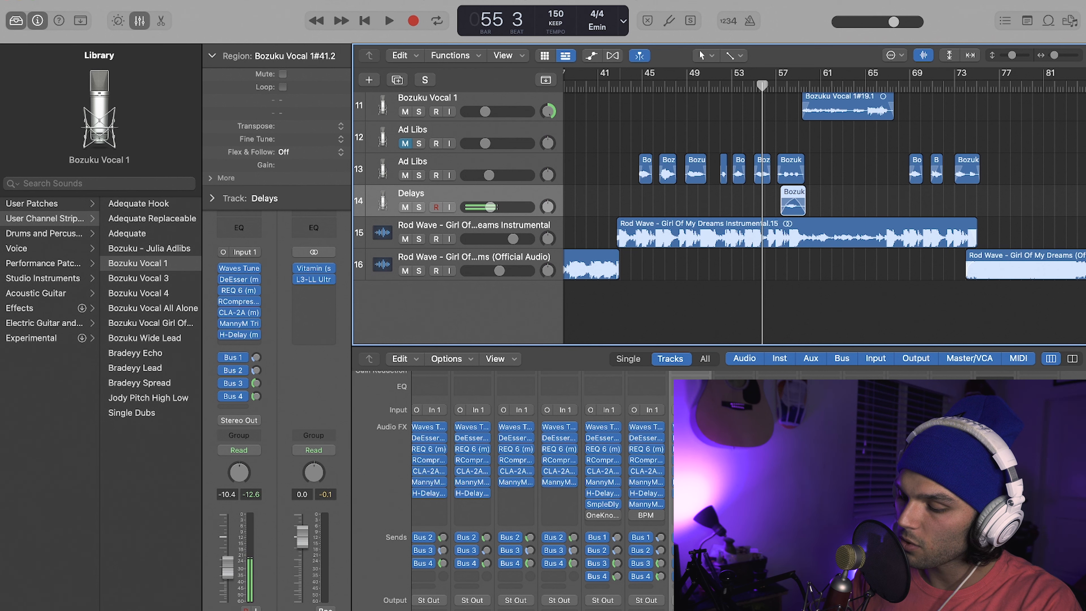
Check the Delays track's Bus 3 reverb send, adjust the Dry/Wet mix of its H-Delay insert, and close the plug-in
click(704, 563)
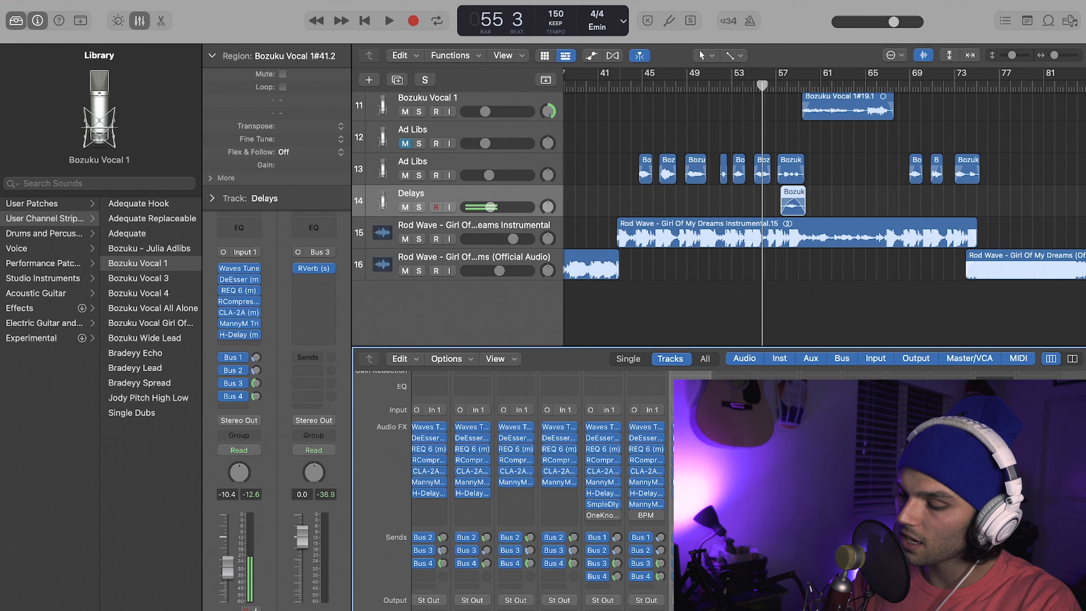
click(690, 493)
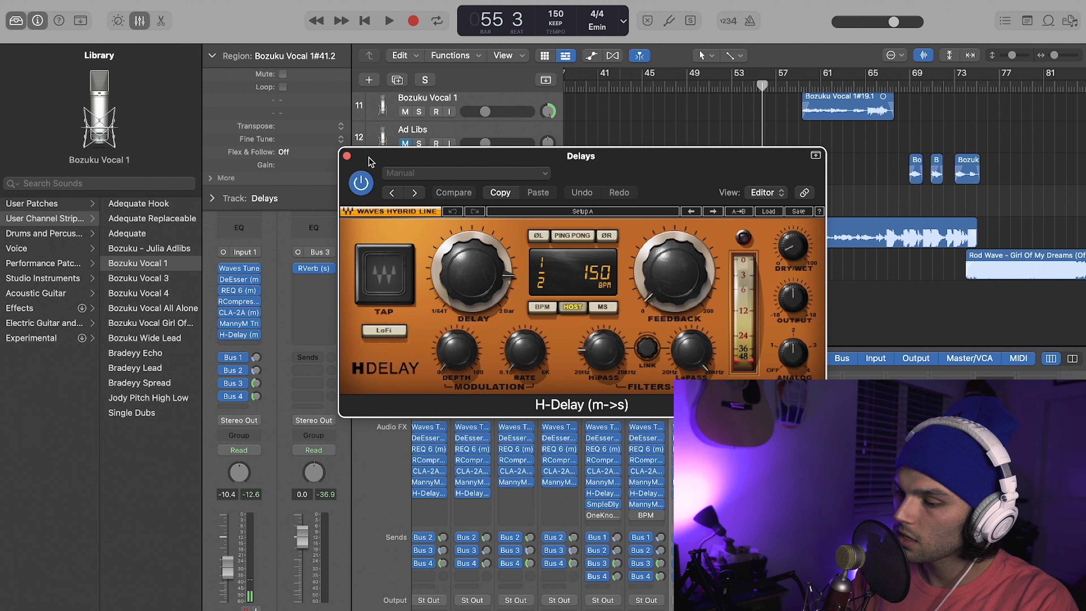
drag(790, 253, 792, 244)
click(347, 157)
Solo the Delays track and play its delay throw from bar 58
click(419, 207)
scroll(760, 192, up, 8)
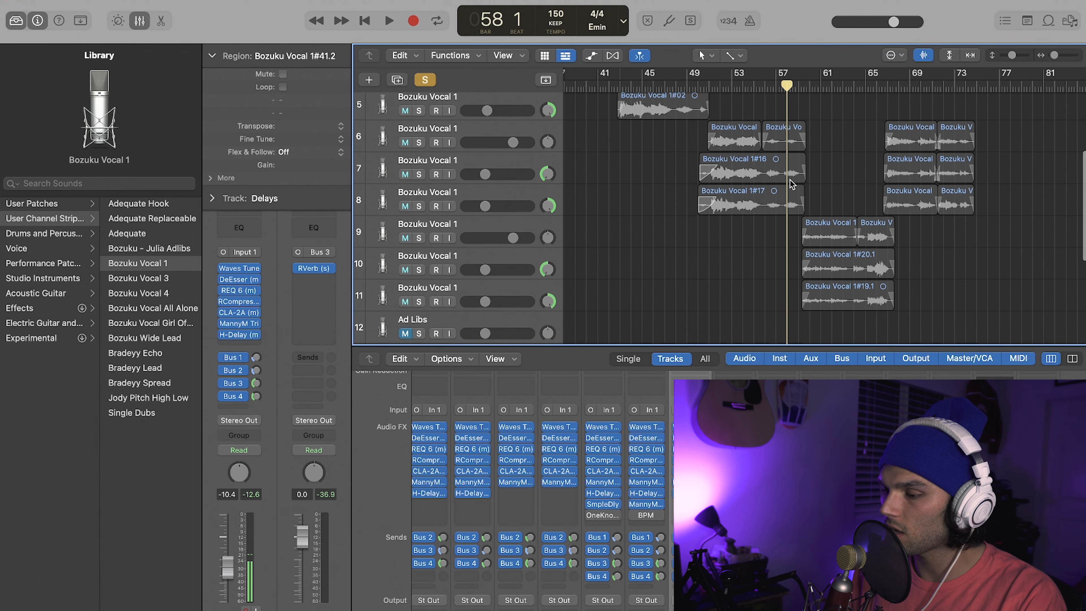
scroll(789, 191, down, 2)
scroll(793, 192, down, 8)
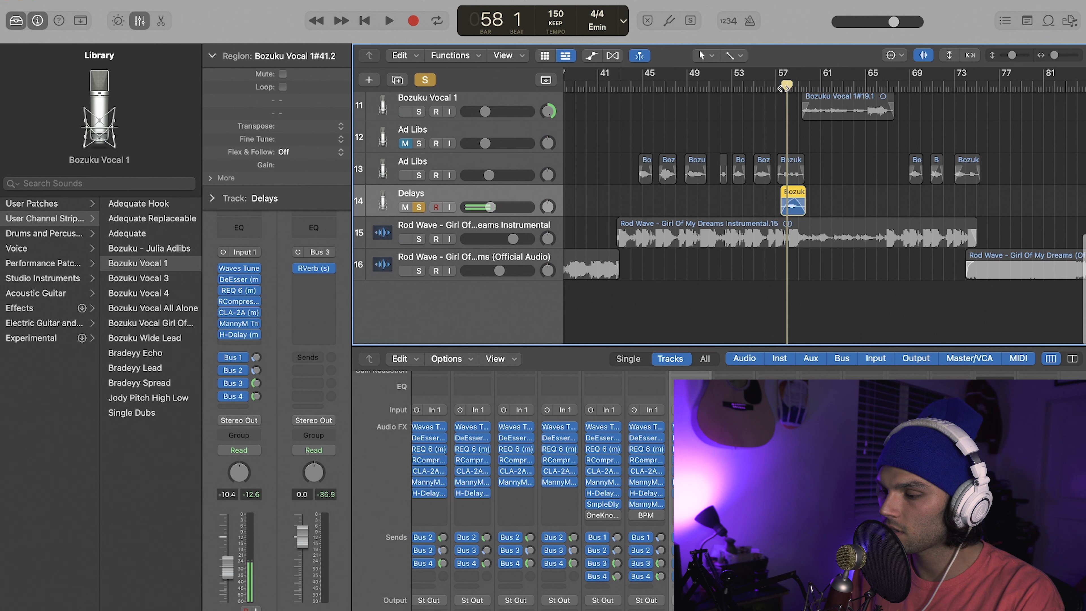
key(space)
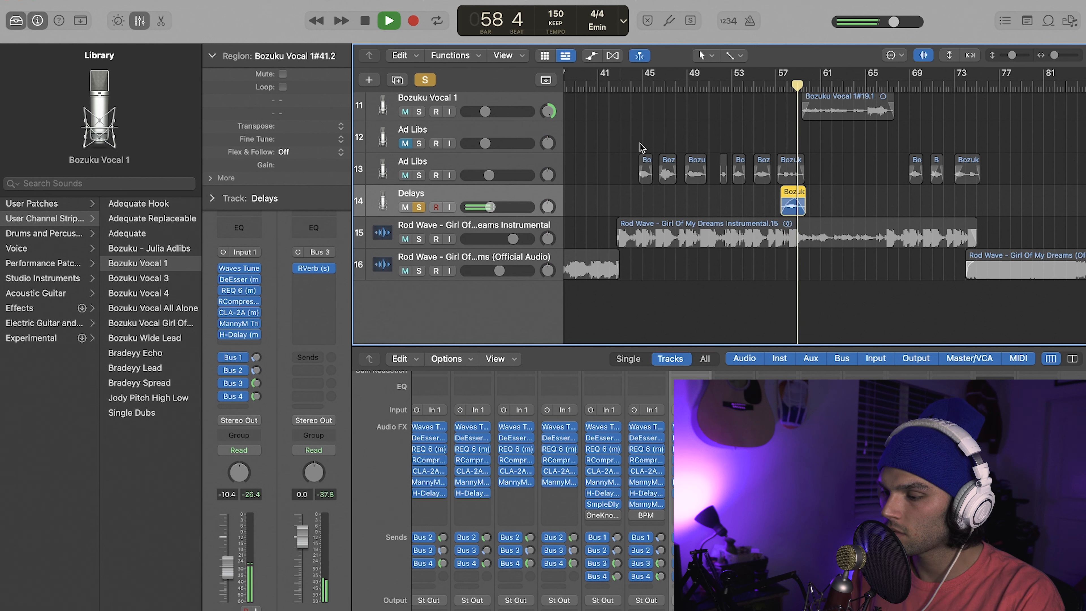
key(space)
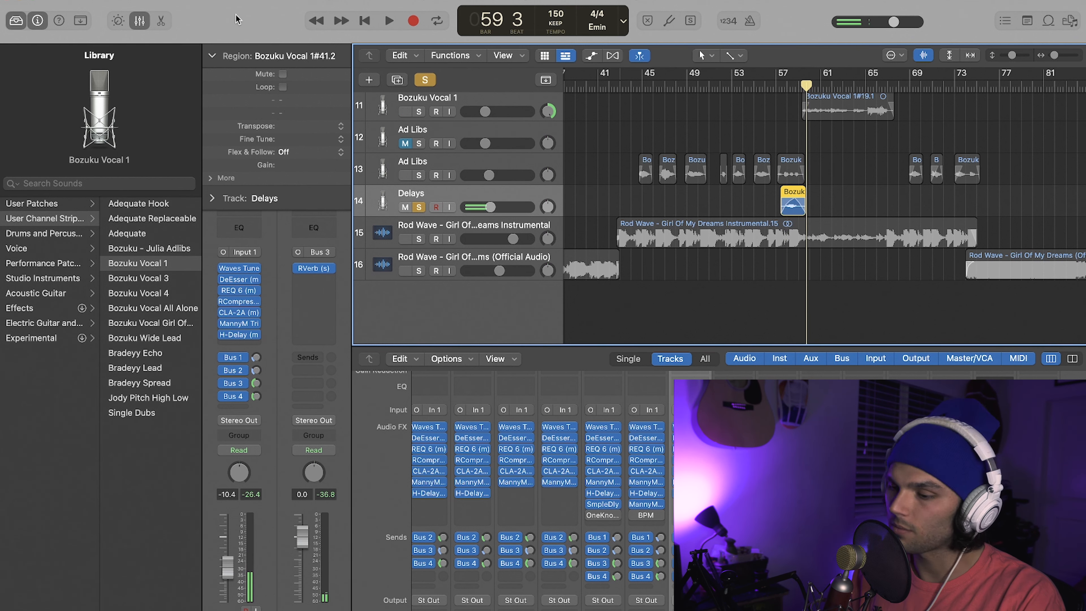
Clear the solo, play the full mix through the delay throw at bar 57, and select the ad-lib region at bar 53
click(424, 80)
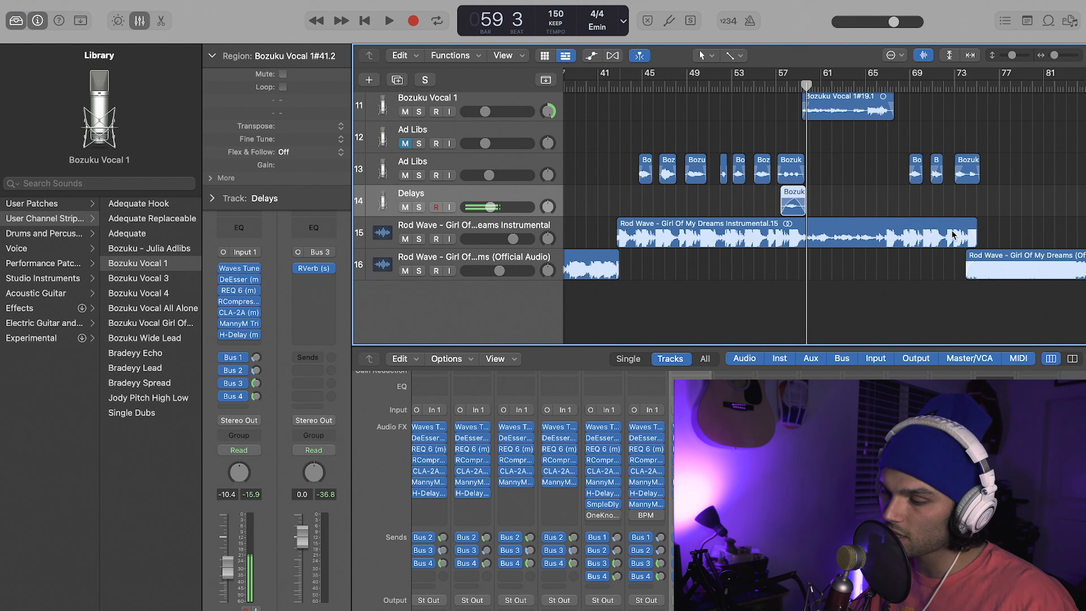
drag(791, 85, 749, 87)
key(space)
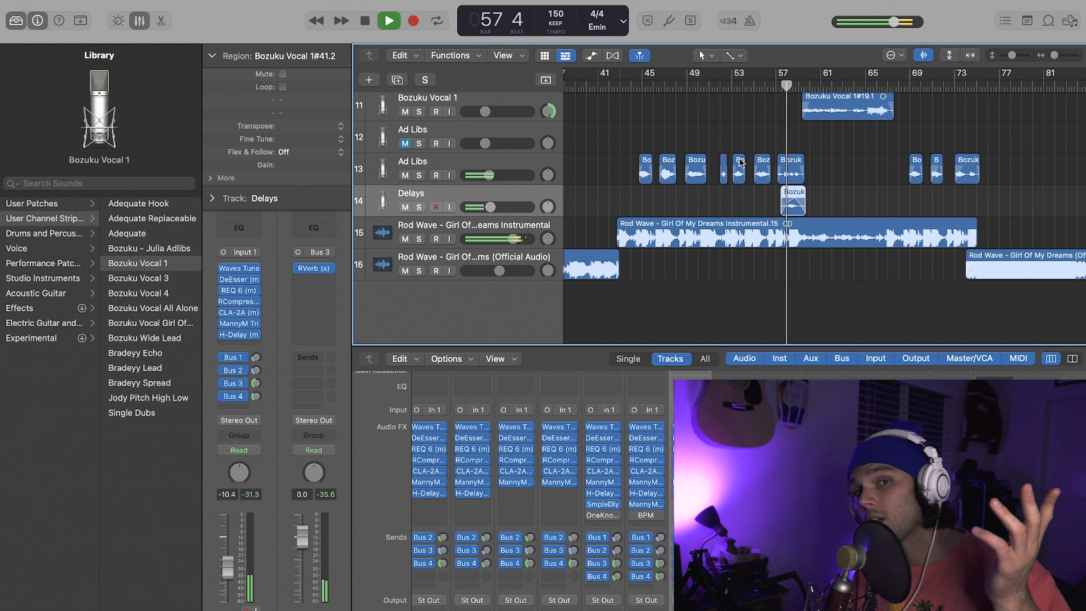
click(739, 168)
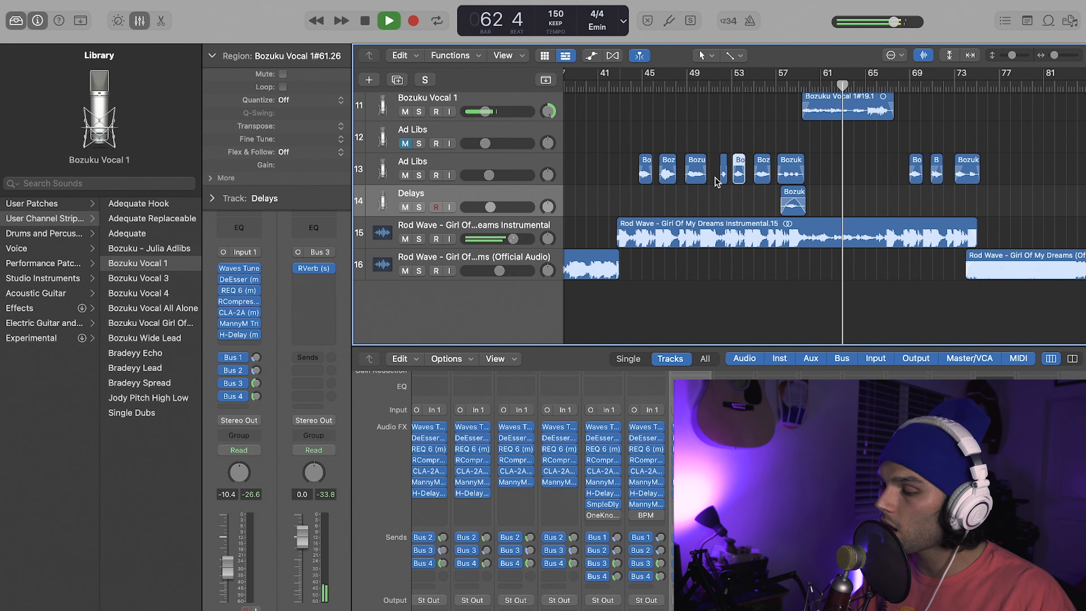
Stop playback, check the Vitamin and L3-LL Ultramaximizer plug-ins on the Stereo Out, and place the playhead at bar 59
key(space)
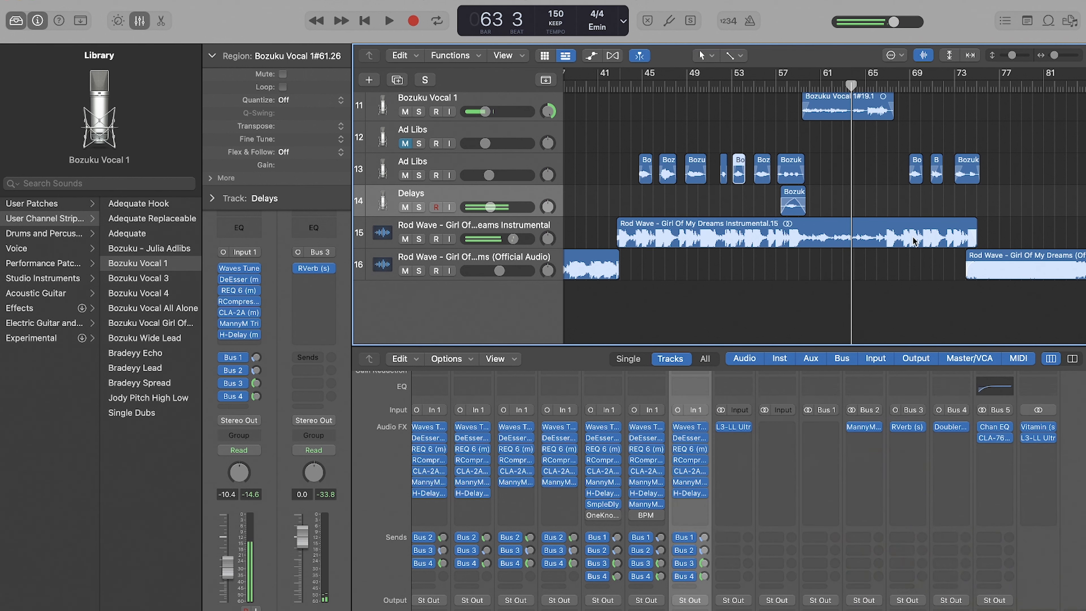
scroll(950, 426, right, 1)
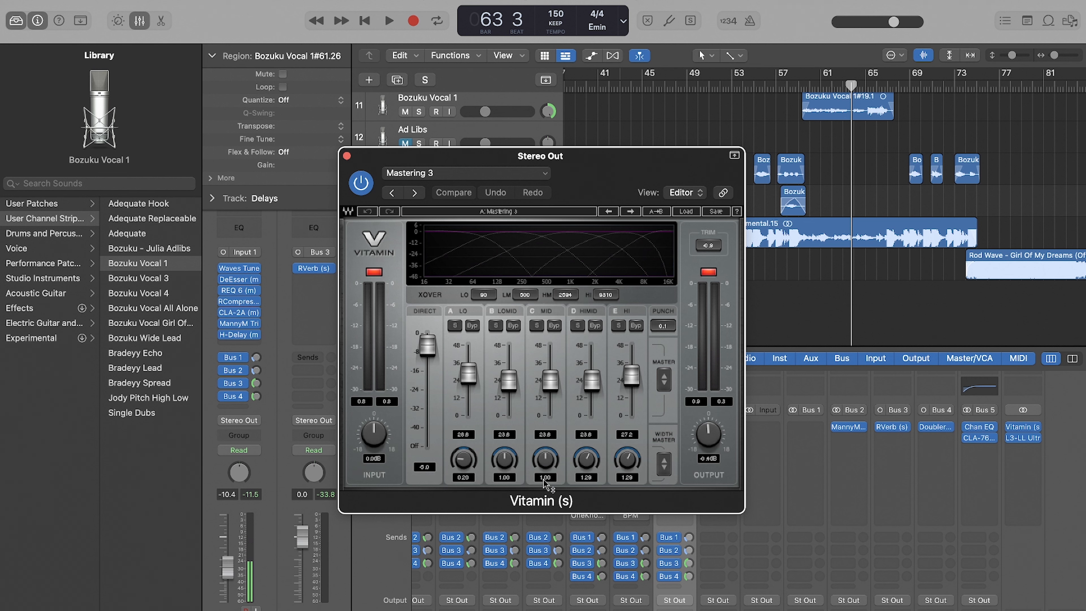
click(347, 156)
click(1022, 439)
click(801, 86)
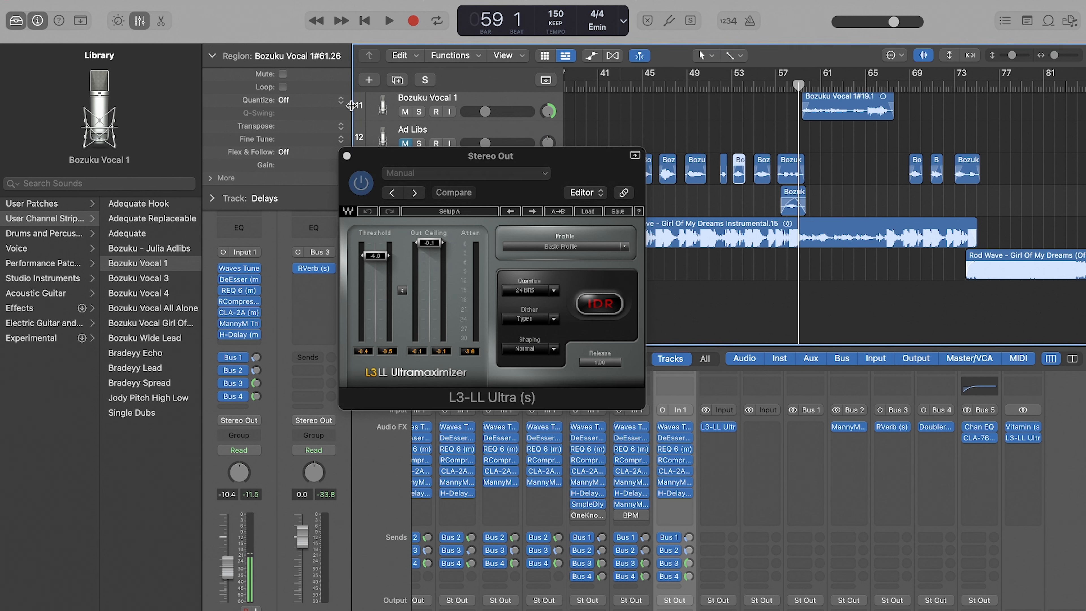
click(347, 156)
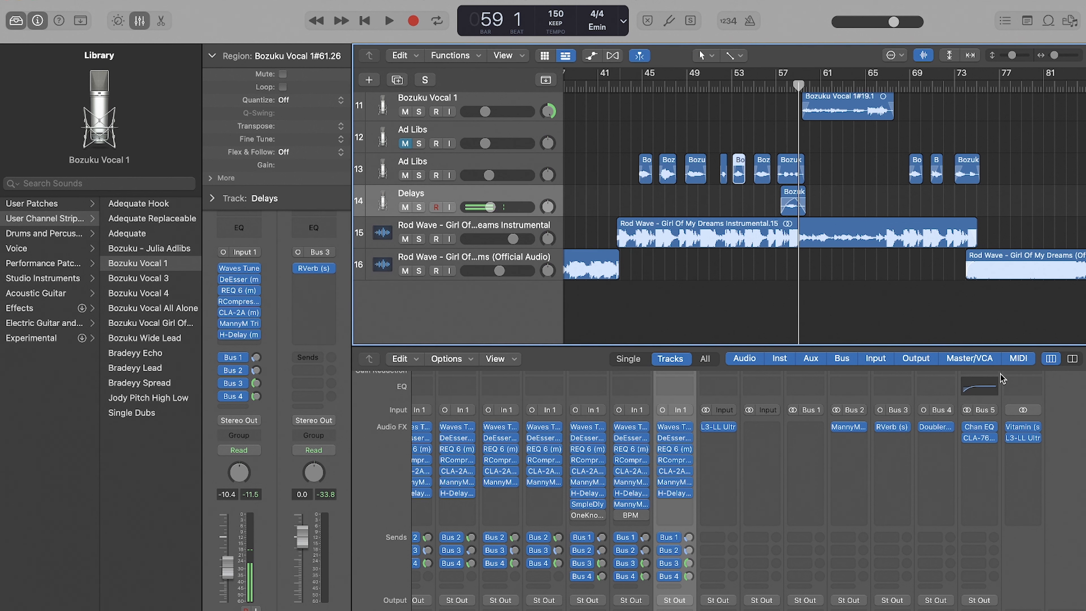
Bypass the Stereo Out's Vitamin and L3-LL Ultra plug-ins and audition the mix from bar 59
click(1008, 446)
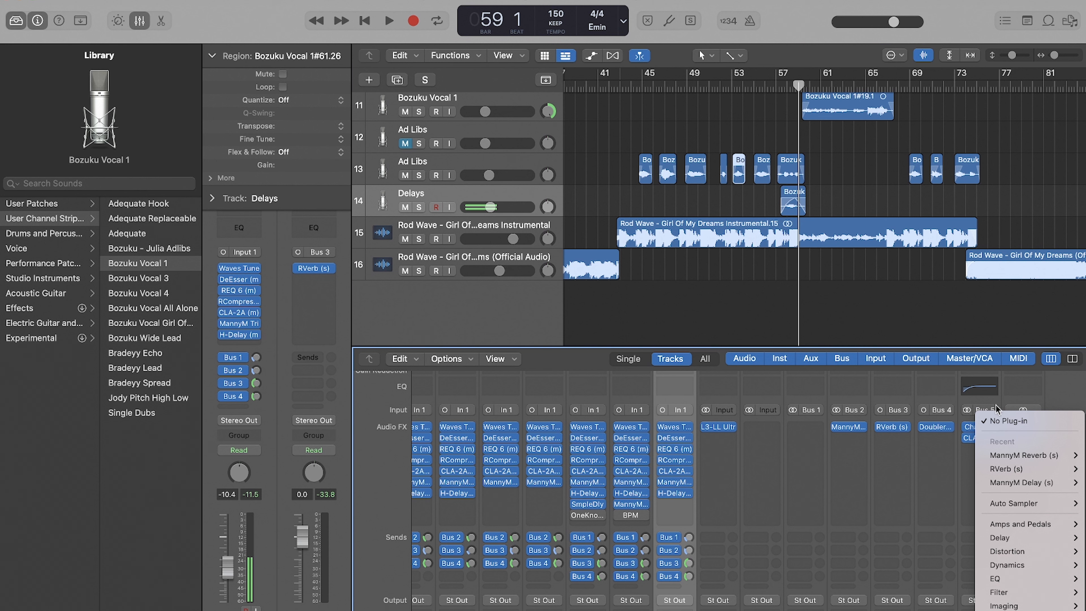
click(1008, 421)
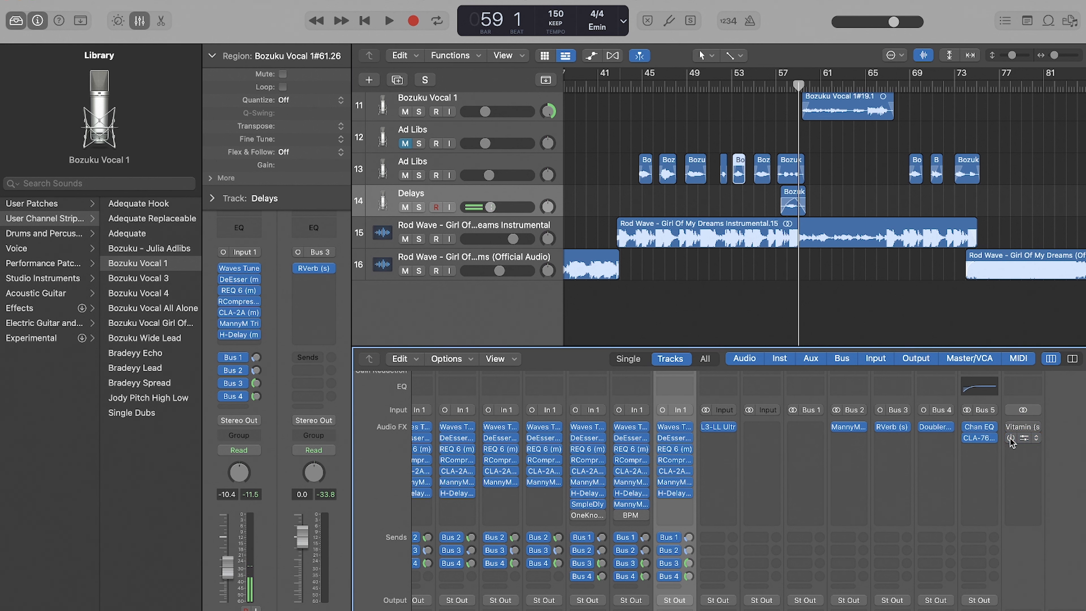
key(space)
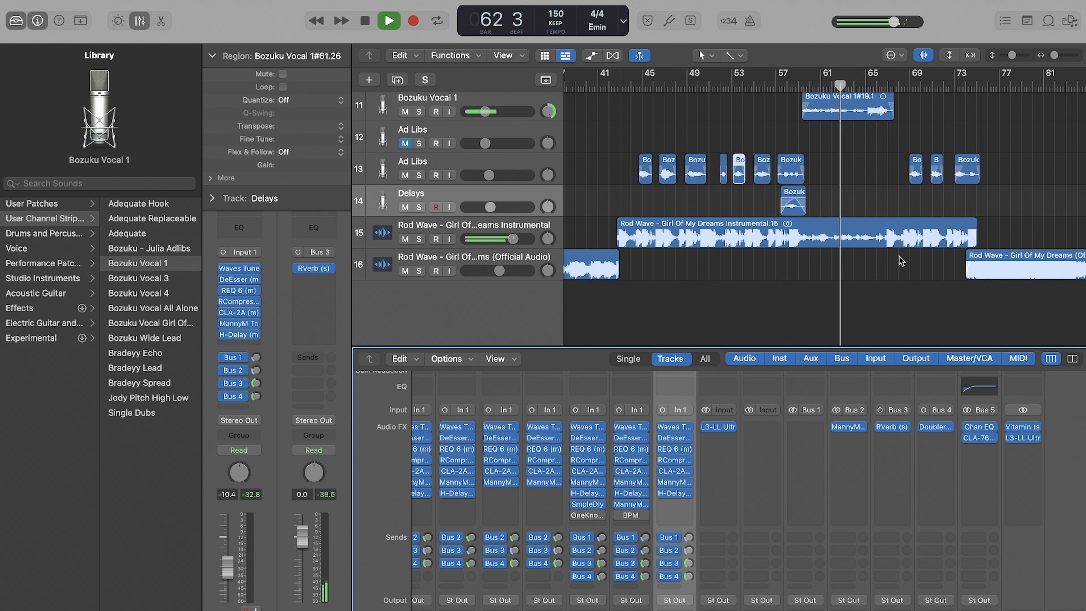
key(space)
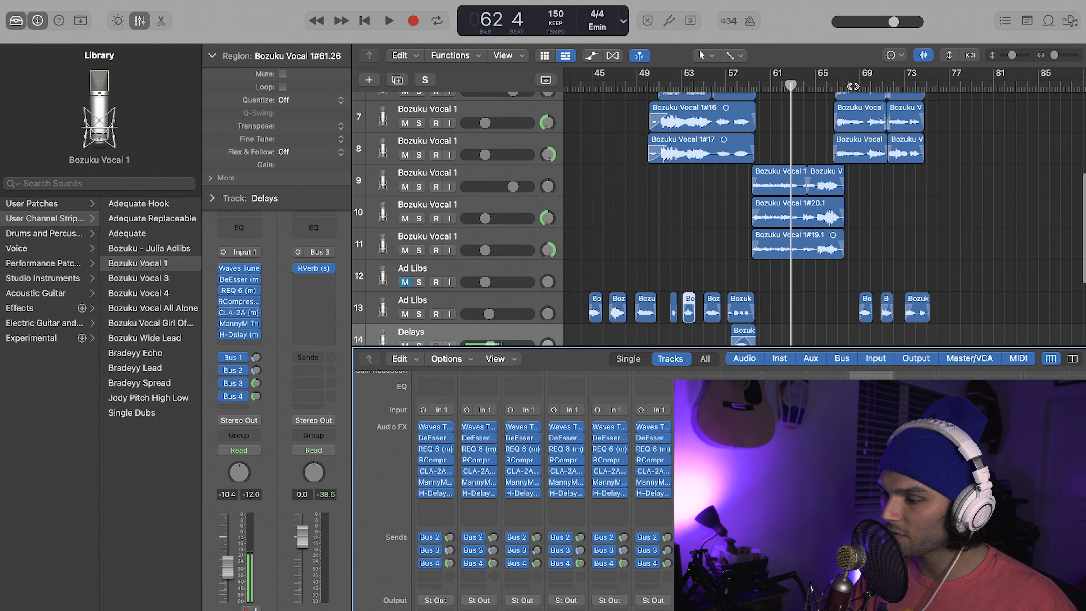
Position the playhead at bar 66, and mute vocal track 2 while recording a new vocal take on track 3
click(826, 82)
scroll(769, 179, up, 3)
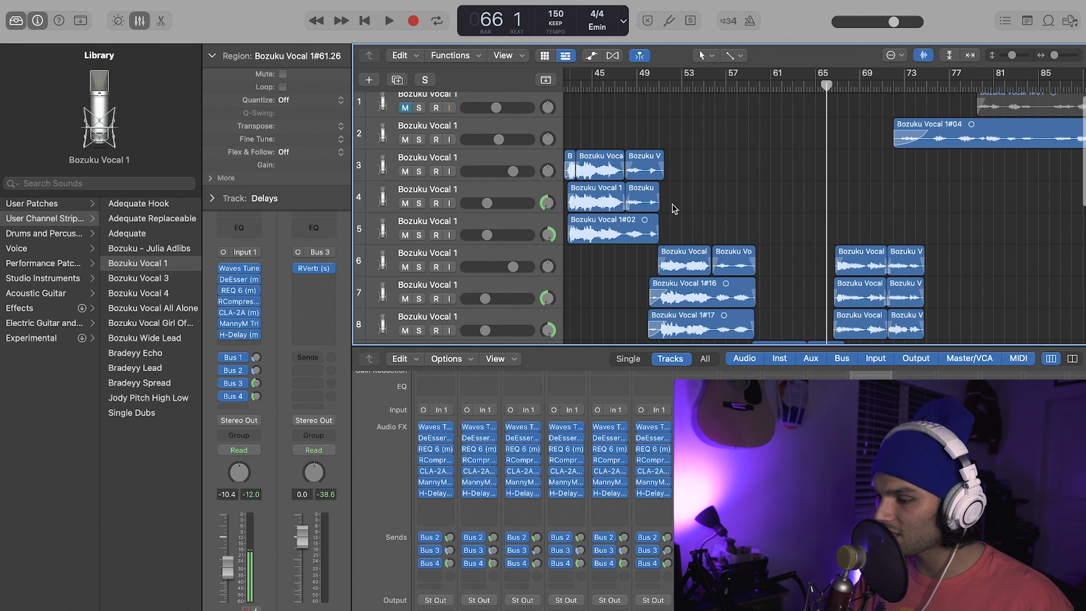
scroll(769, 180, down, 3)
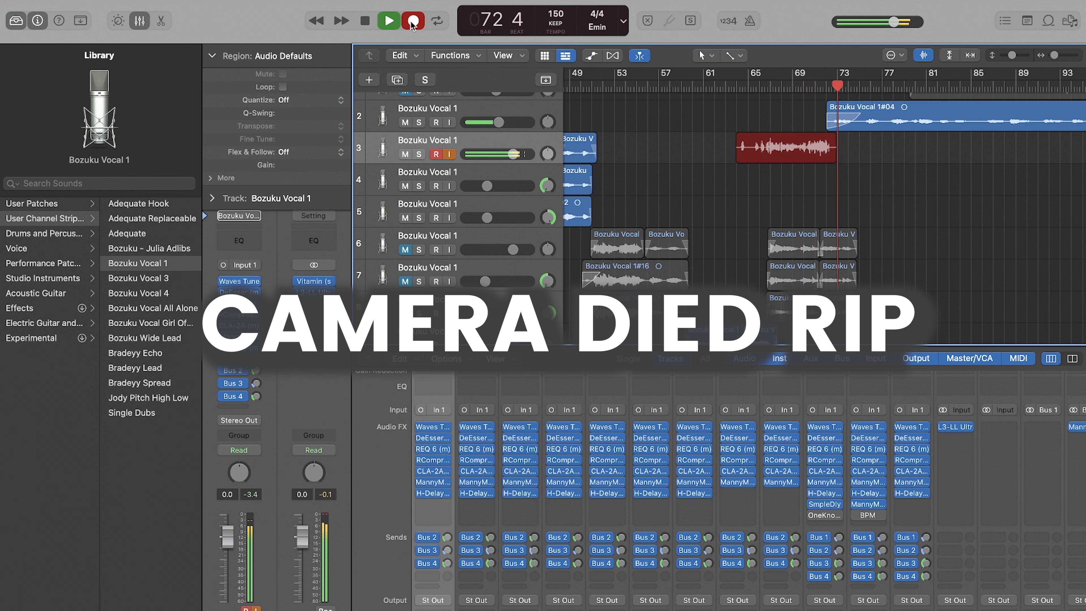
click(405, 123)
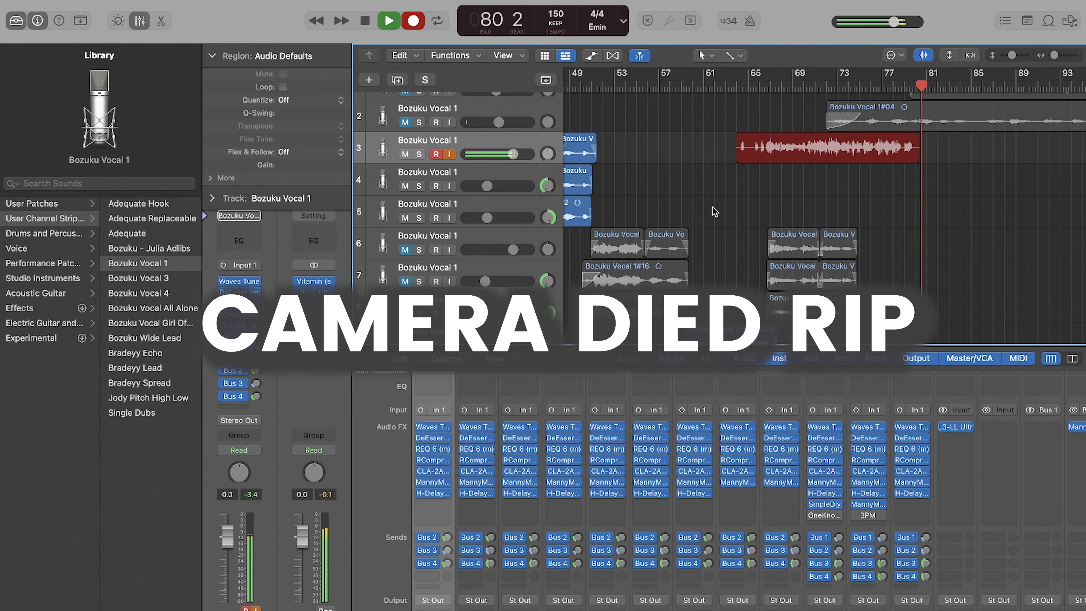